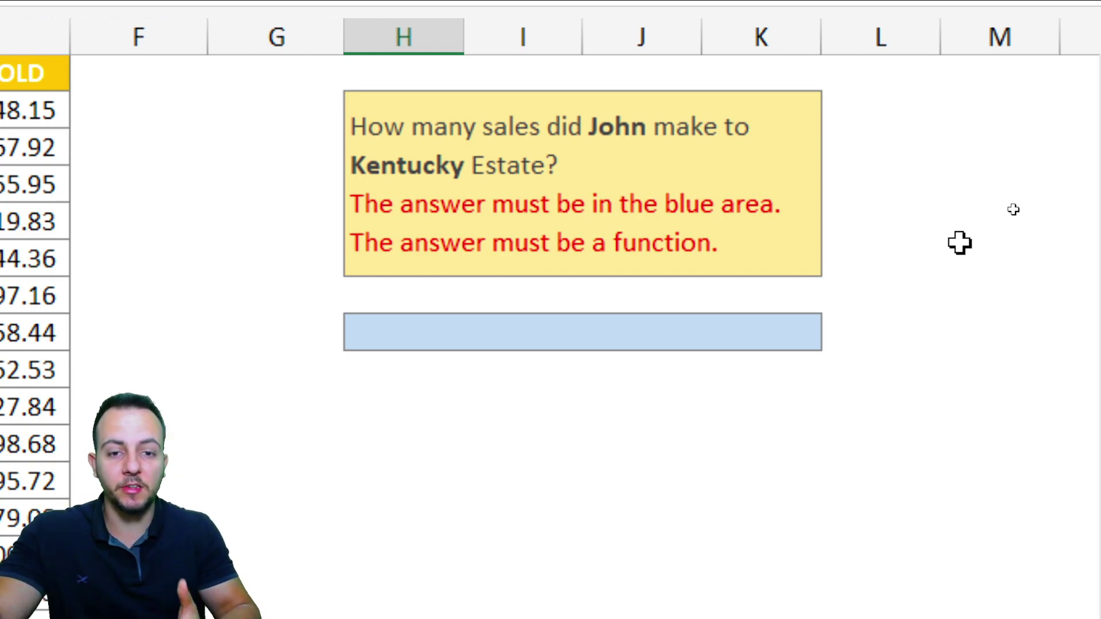
Examine the question's salesperson and Kentucky criteria and its requirement that the answer be a function.
left_click(629, 346)
key("ctrl+2")
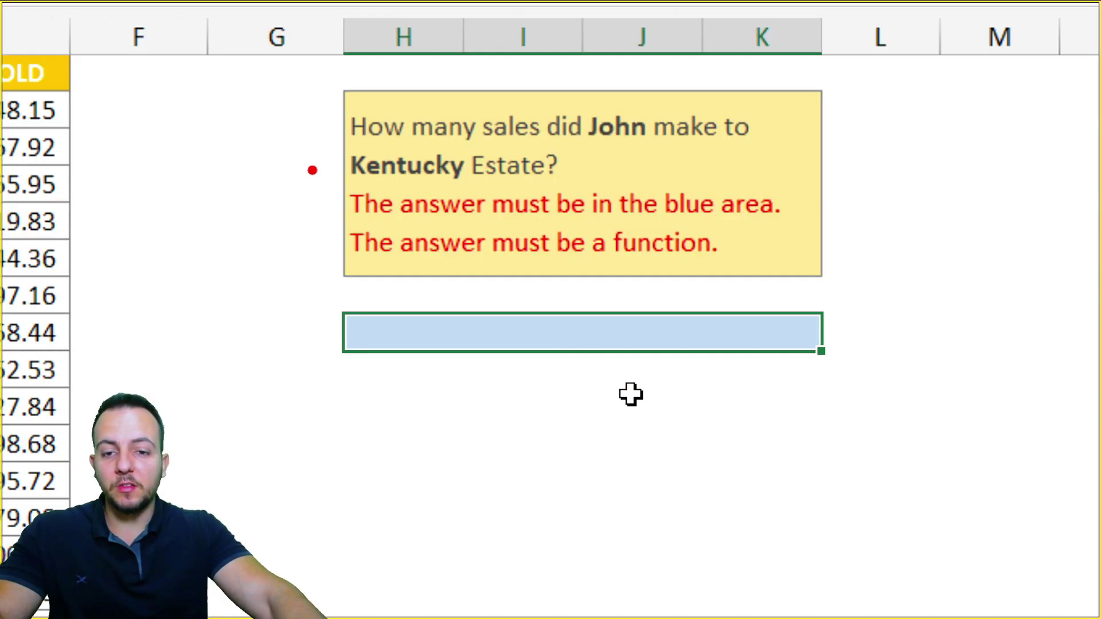
left_click_drag(312, 169, 215, 152)
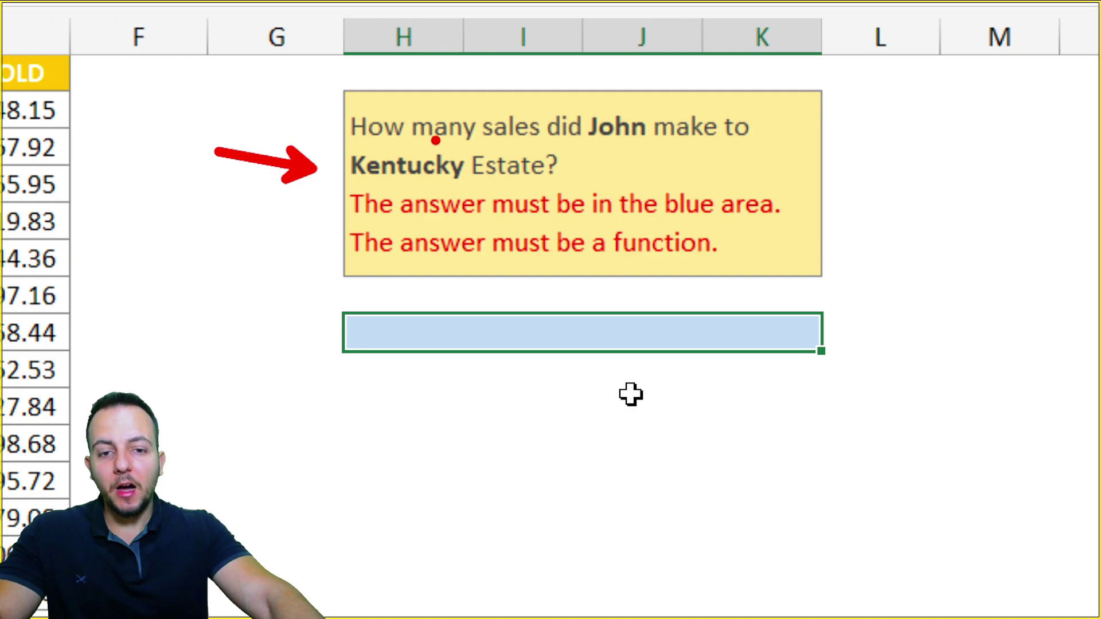
left_click_drag(582, 143, 624, 144)
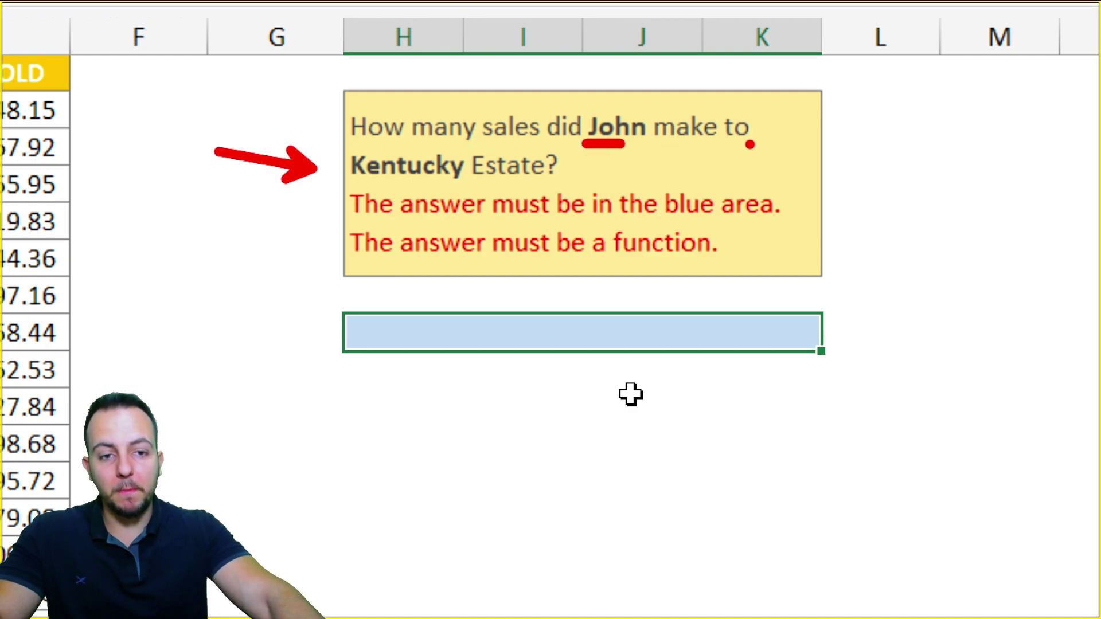
left_click_drag(360, 187, 465, 186)
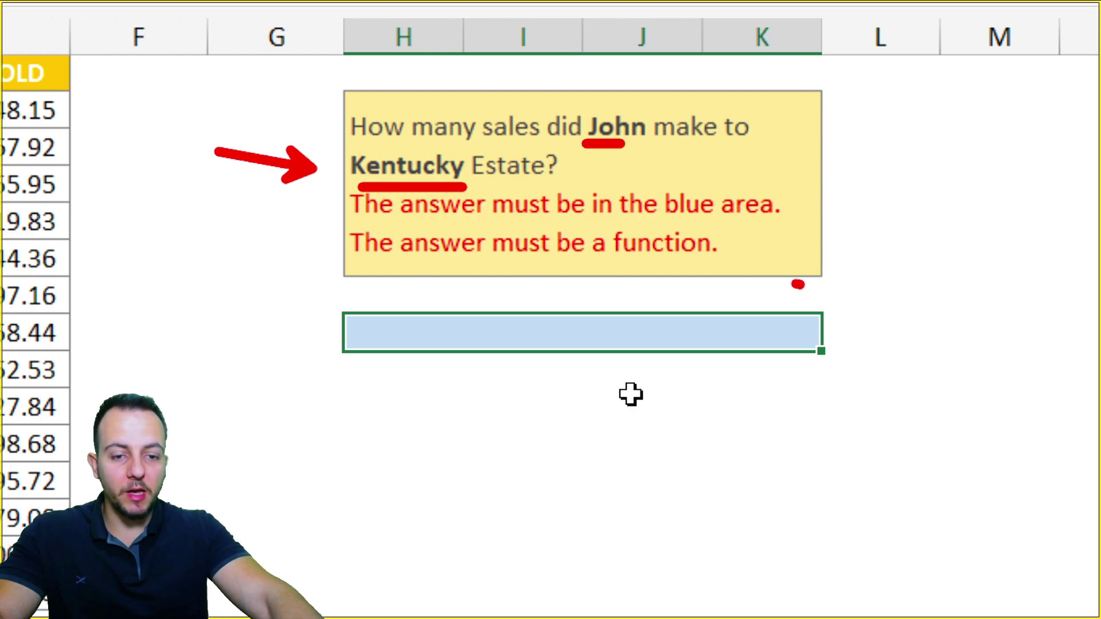
mouse_move(794, 282)
left_mouse_down()
mouse_move(883, 321)
mouse_move(786, 282)
left_mouse_up()
key("ctrl+z")
left_click_drag(608, 261, 678, 259)
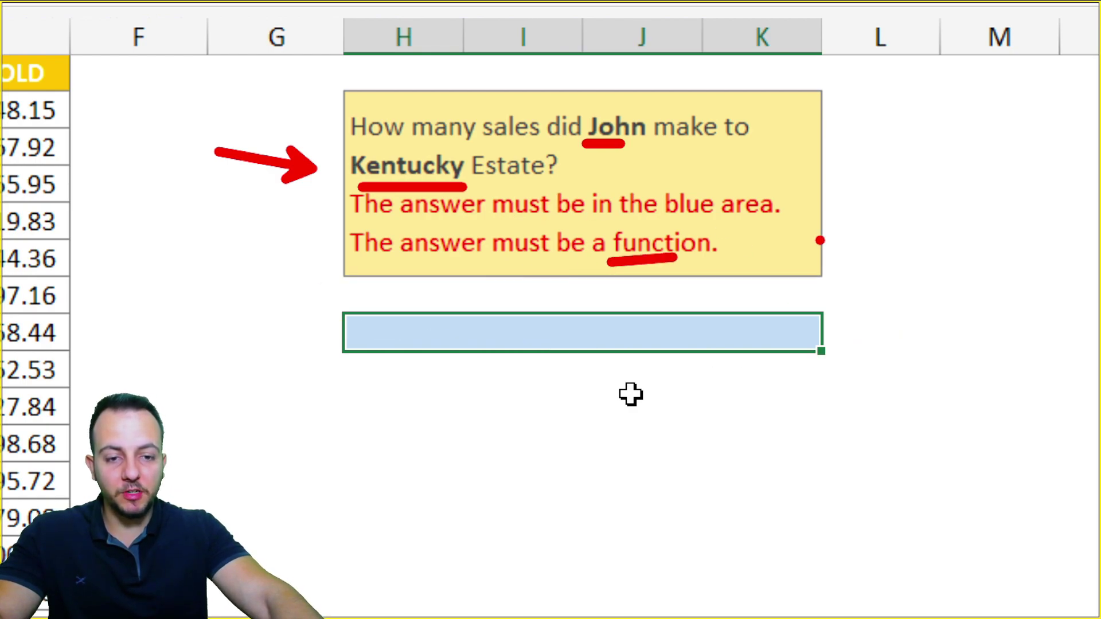
key("ctrl+z")
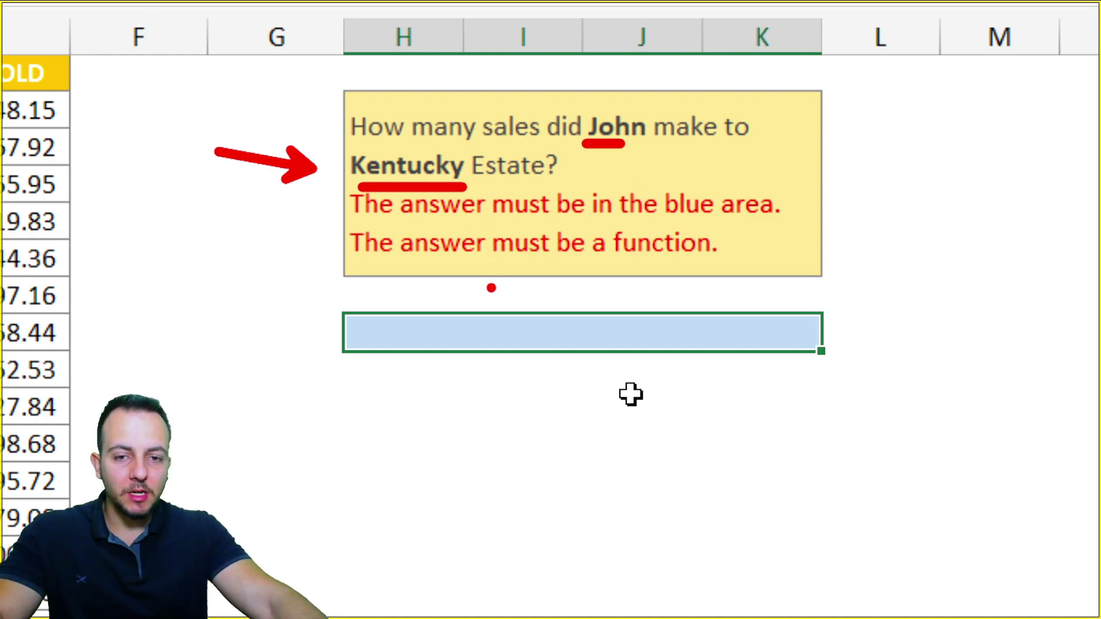
mouse_move(636, 104)
left_mouse_down()
mouse_move(571, 147)
mouse_move(598, 109)
left_mouse_up()
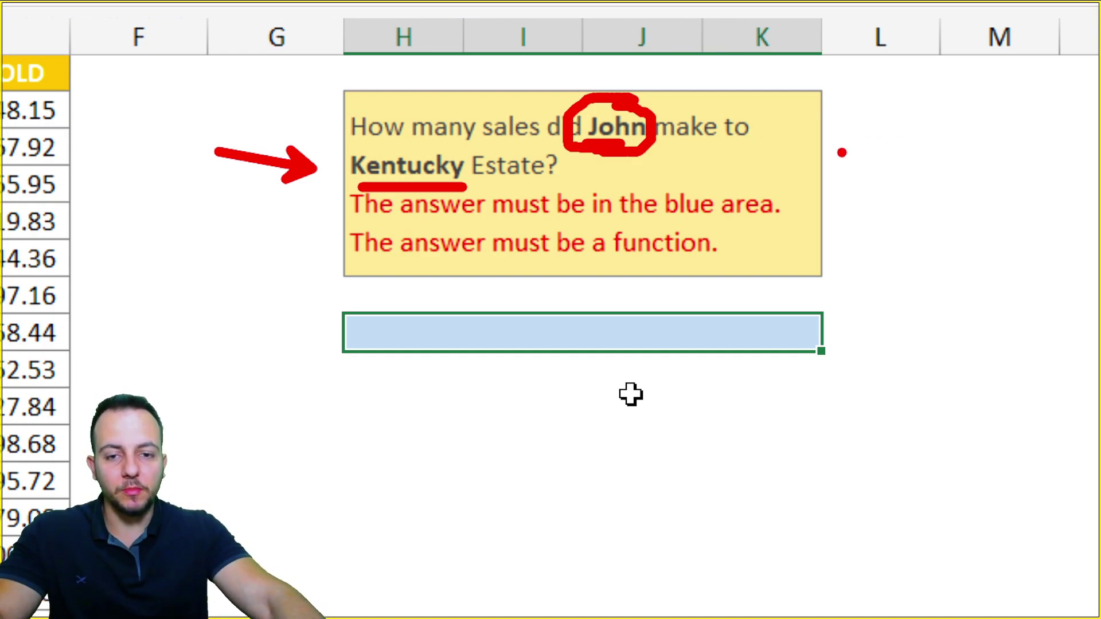
key("ctrl+z")
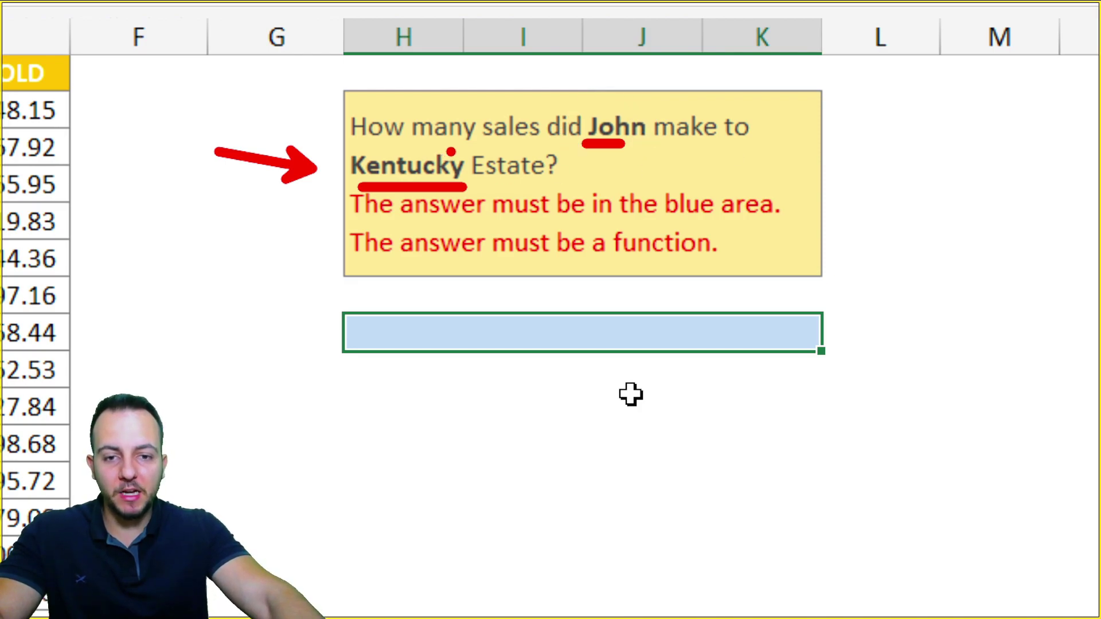
mouse_move(451, 151)
left_mouse_down()
mouse_move(372, 139)
mouse_move(416, 200)
mouse_move(460, 152)
left_mouse_up()
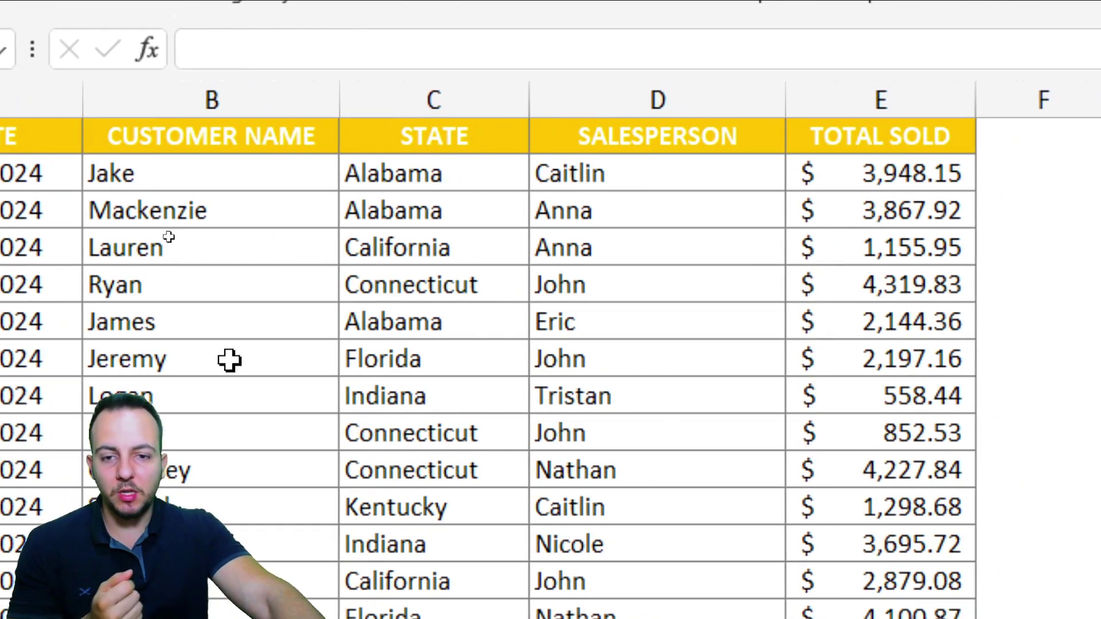
Review the Date, Customer Name, State, Salesperson and Total Sold columns of the sales table.
left_click(55, 99)
left_click(216, 109)
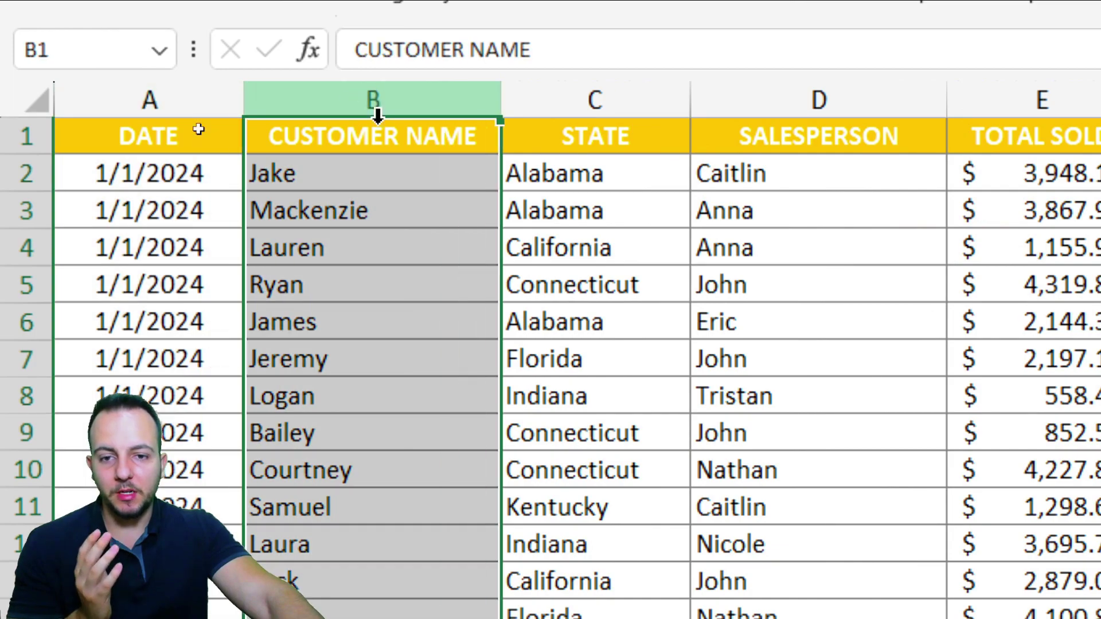
left_click(635, 103)
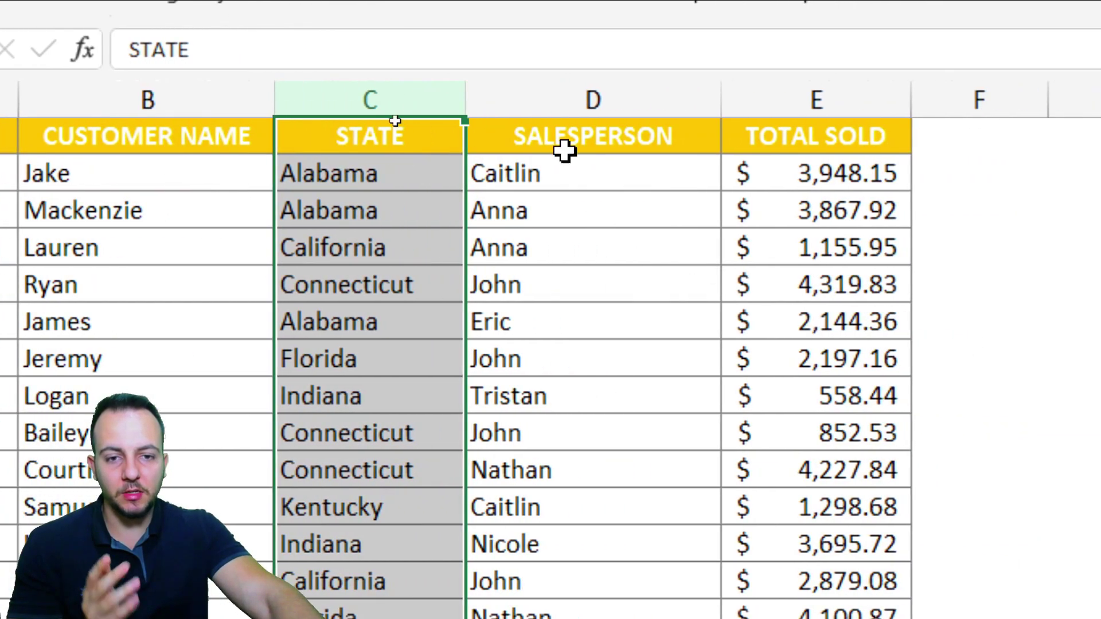
left_click(575, 89)
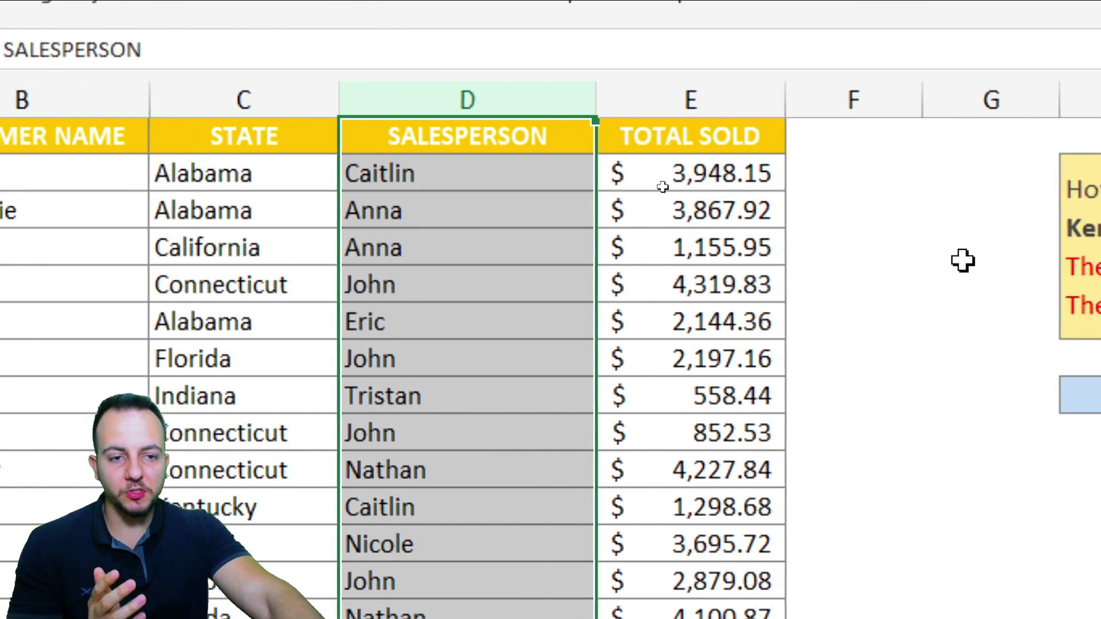
left_click(808, 86)
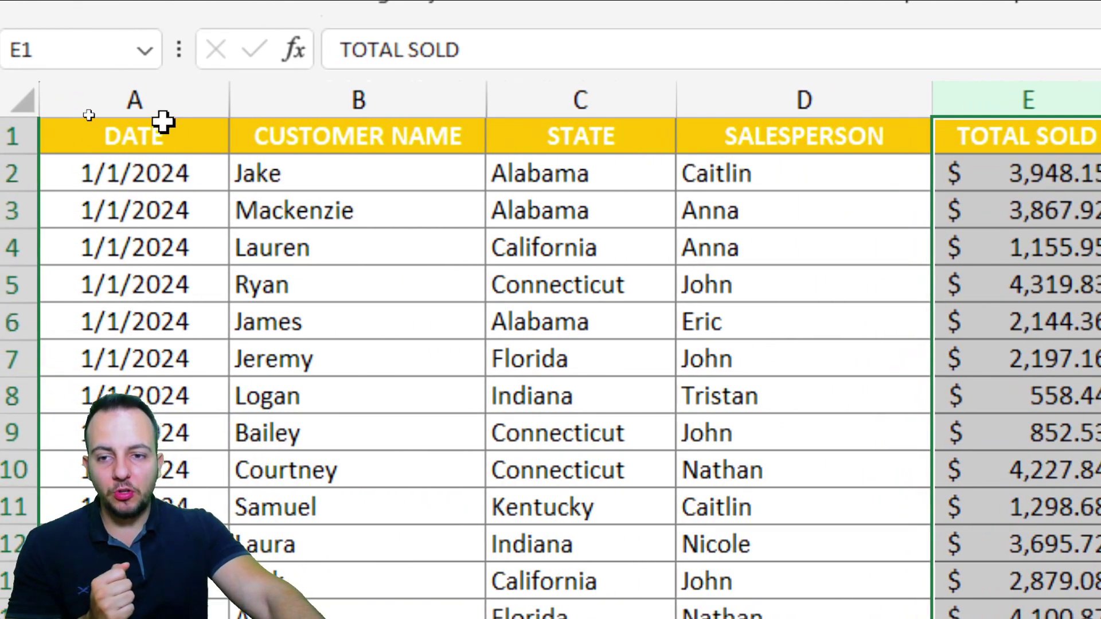
left_click(68, 103)
left_click(396, 103)
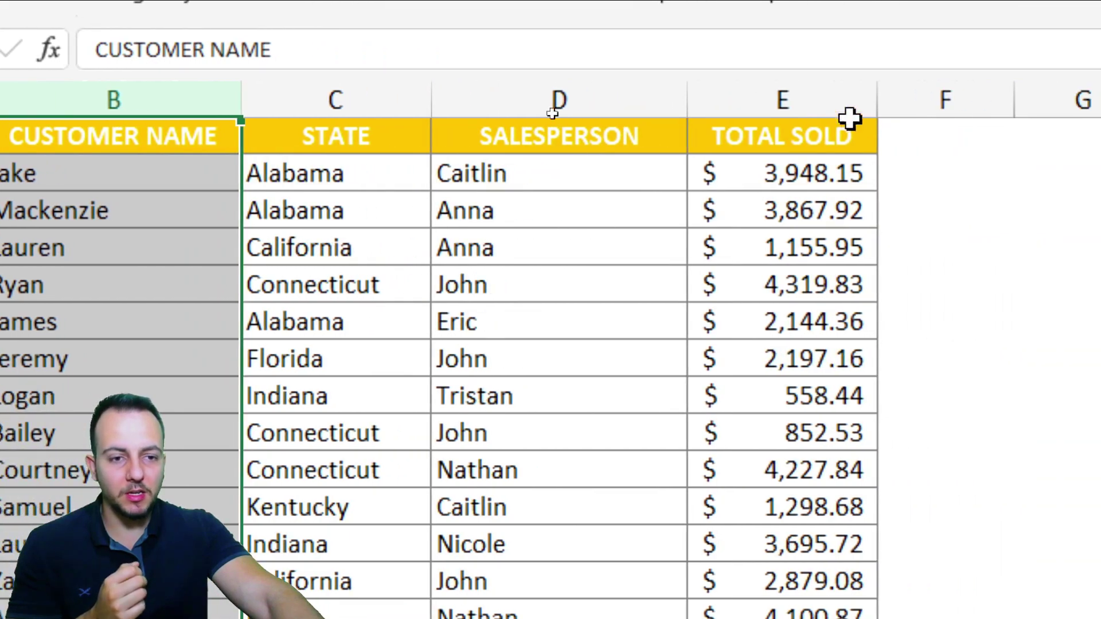
left_click(827, 100)
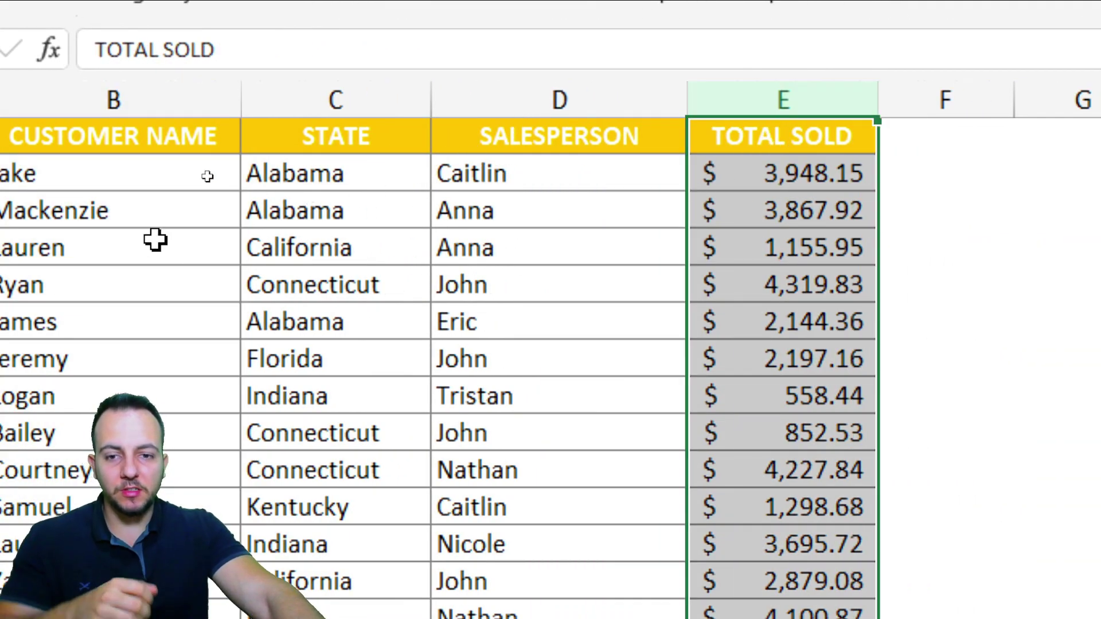
Compare the State and Salesperson columns with the remaining columns to identify which data the question needs.
left_click(331, 80, "ctrl")
left_click_drag(330, 76, 489, 90)
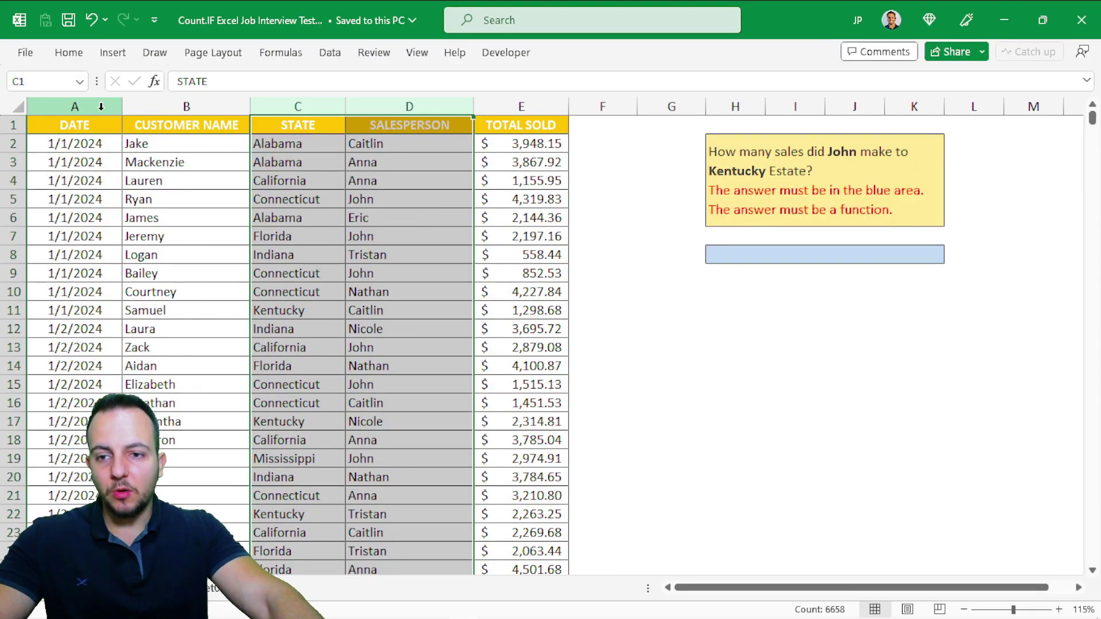
left_click_drag(75, 106, 189, 106)
left_click(505, 106, "ctrl")
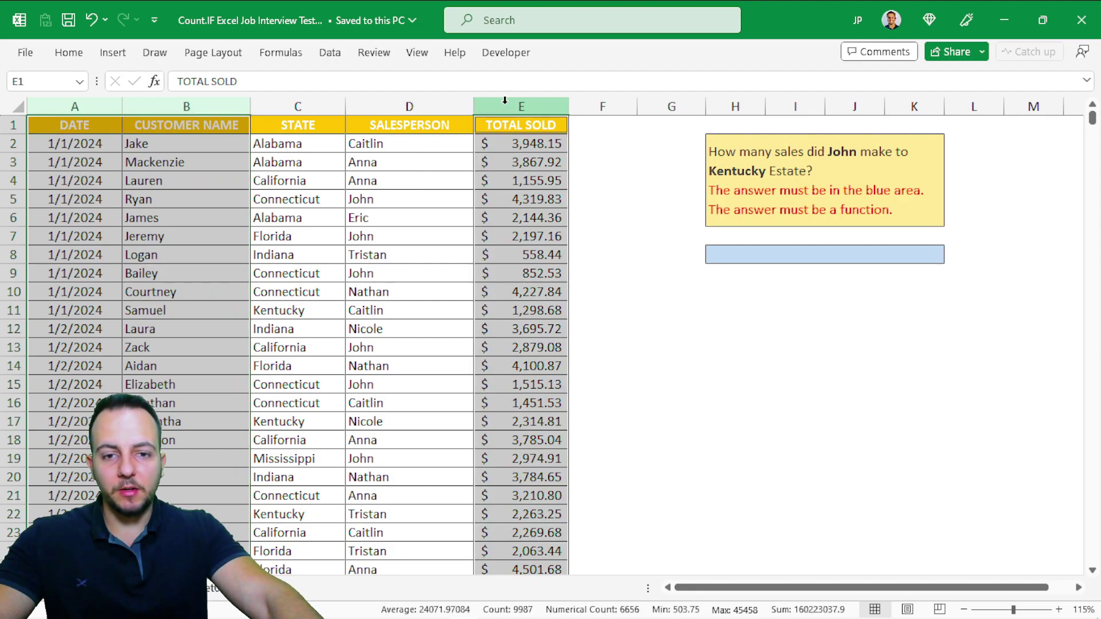
left_click(328, 123)
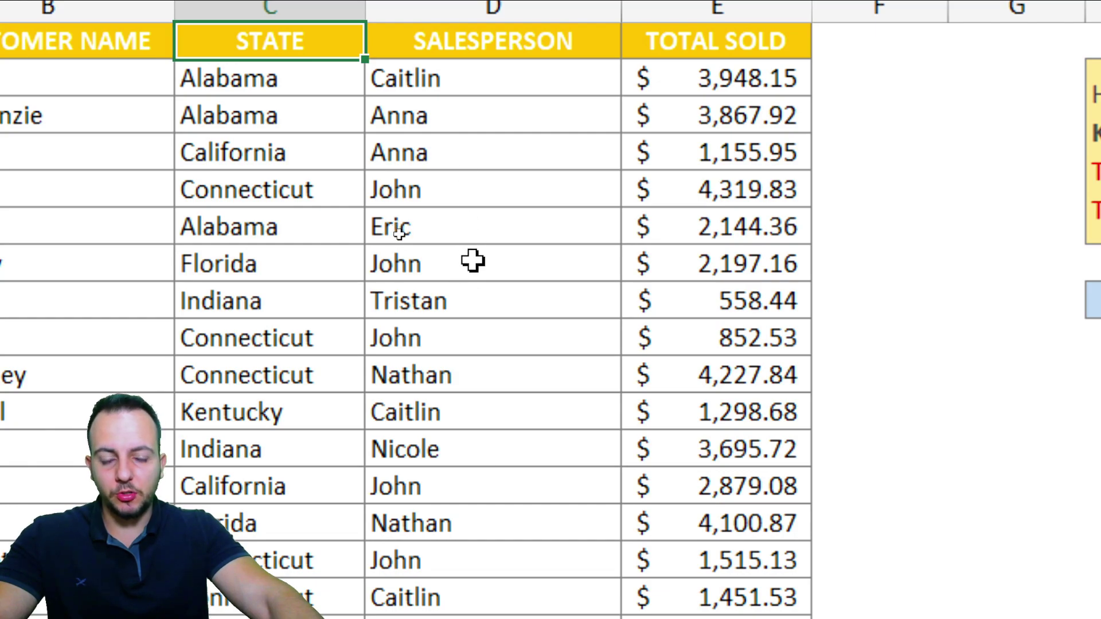
left_click(473, 261)
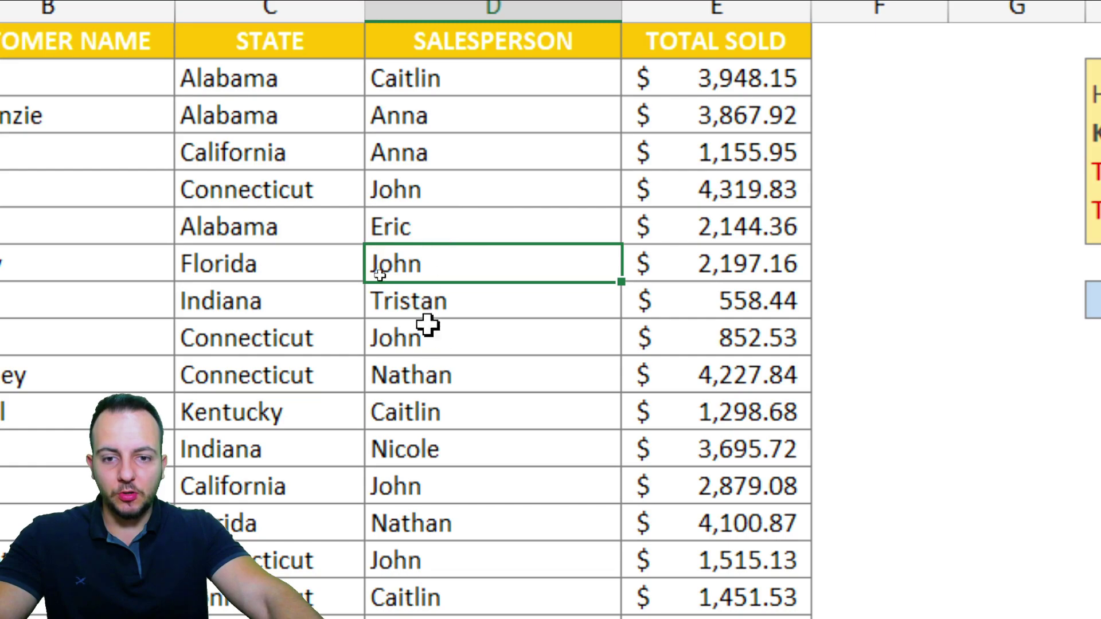
left_click(324, 46)
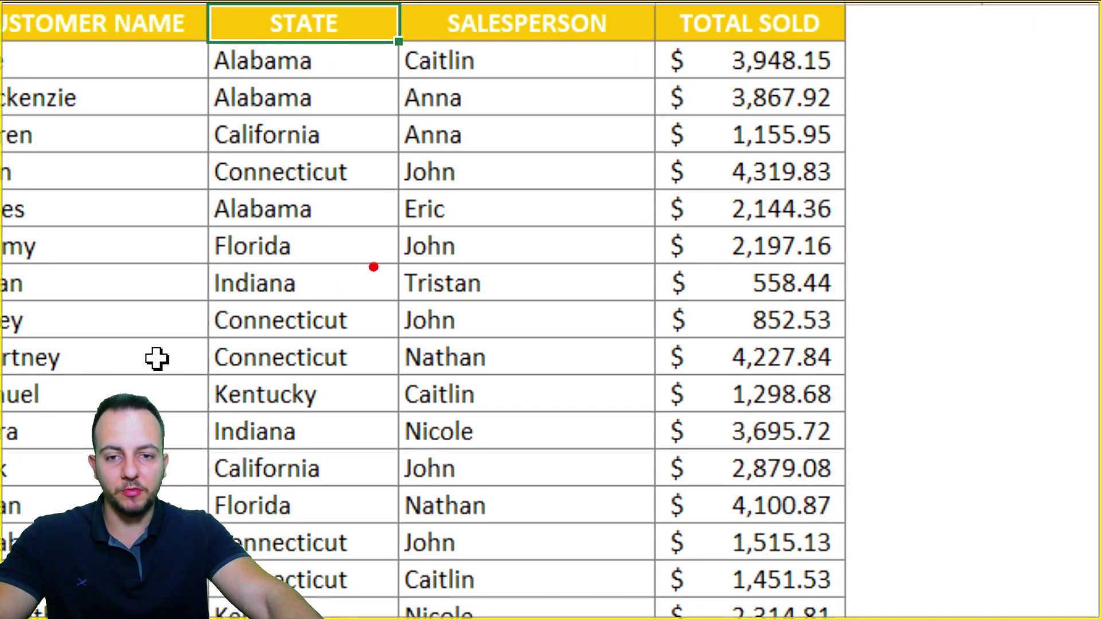
Find and count the rows in the Salesperson column that match the salesperson named in the question.
left_click_drag(391, 141, 473, 196)
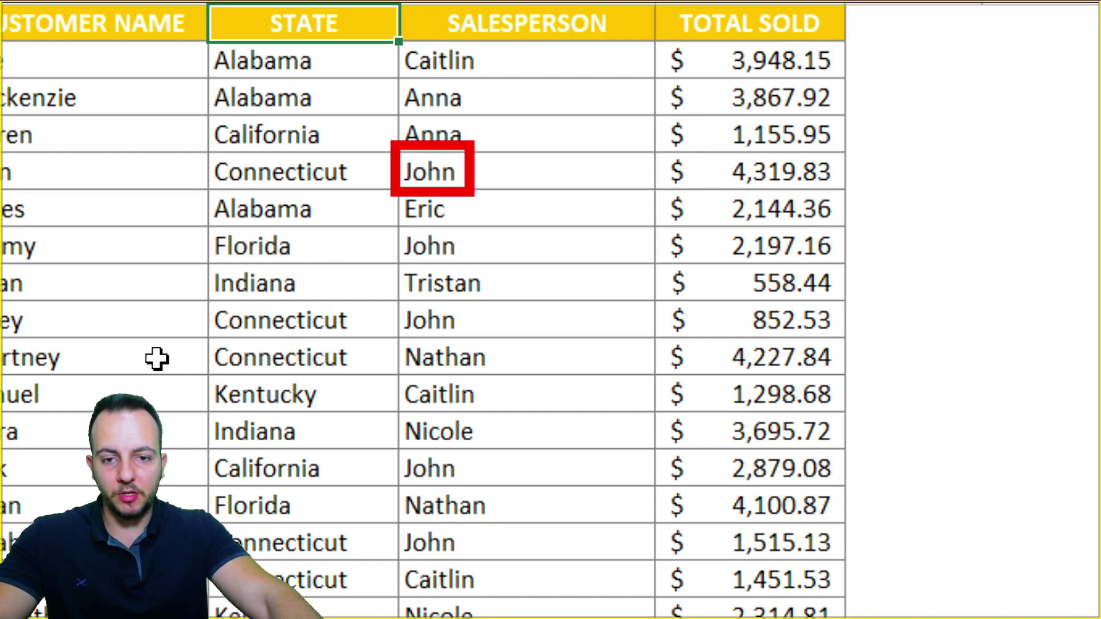
left_click_drag(388, 223, 480, 273)
mouse_move(388, 291)
left_mouse_down()
mouse_move(418, 327)
mouse_move(474, 344)
left_mouse_up()
left_click_drag(399, 446, 469, 496)
left_click_drag(390, 522, 478, 570)
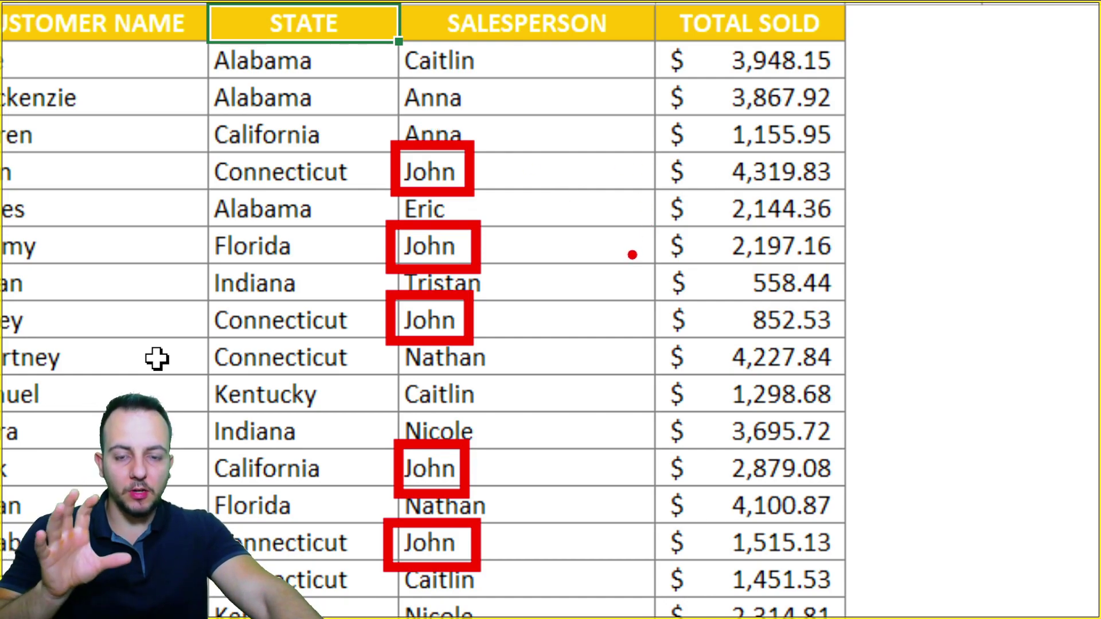
mouse_move(491, 117)
left_mouse_down()
mouse_move(509, 151)
mouse_move(477, 193)
left_mouse_up()
mouse_move(499, 213)
left_mouse_down()
mouse_move(510, 208)
mouse_move(500, 263)
mouse_move(559, 260)
left_mouse_up()
left_click_drag(498, 284, 479, 349)
left_click(481, 373)
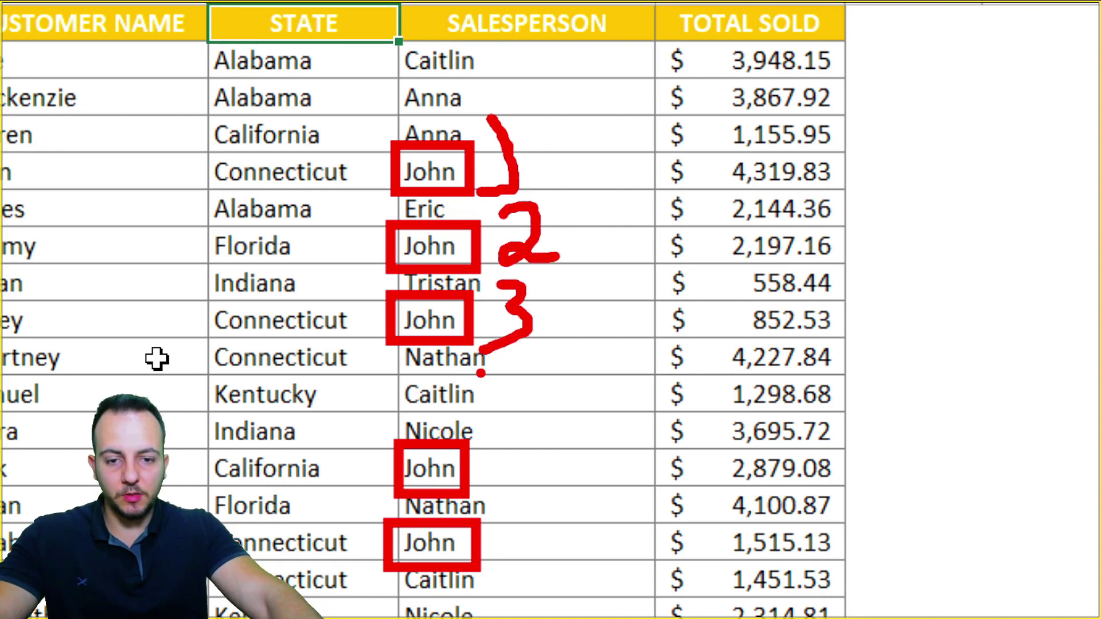
left_click_drag(510, 438, 517, 479)
mouse_move(539, 517)
left_mouse_down()
mouse_move(505, 539)
mouse_move(499, 564)
left_mouse_up()
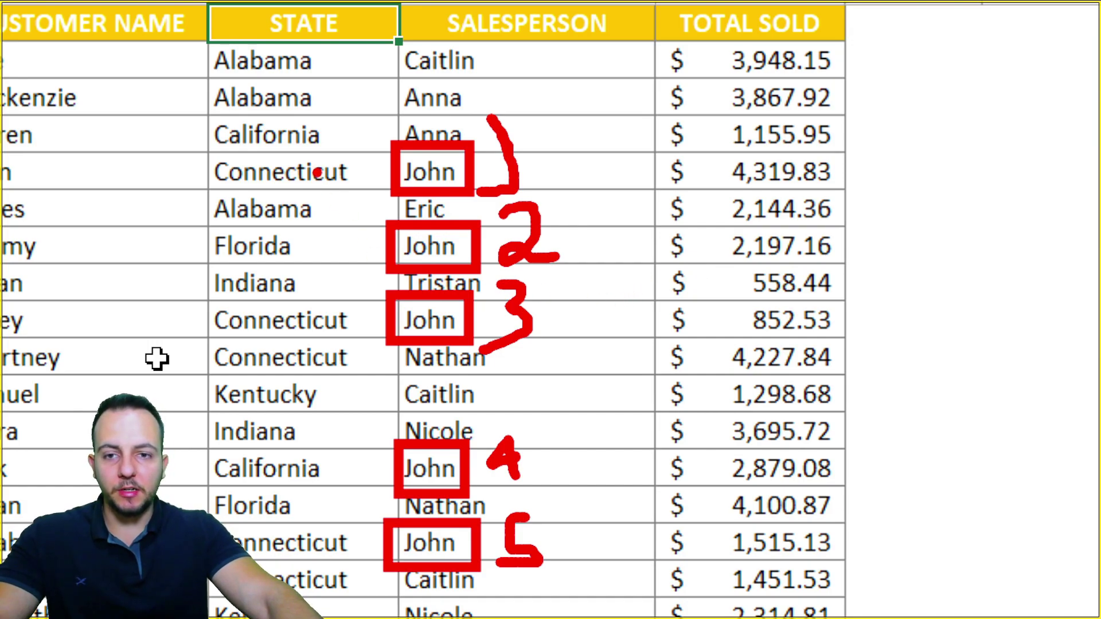
Check the State value in the first matching salesperson row against the question's state criterion.
left_click_drag(339, 58, 458, 141)
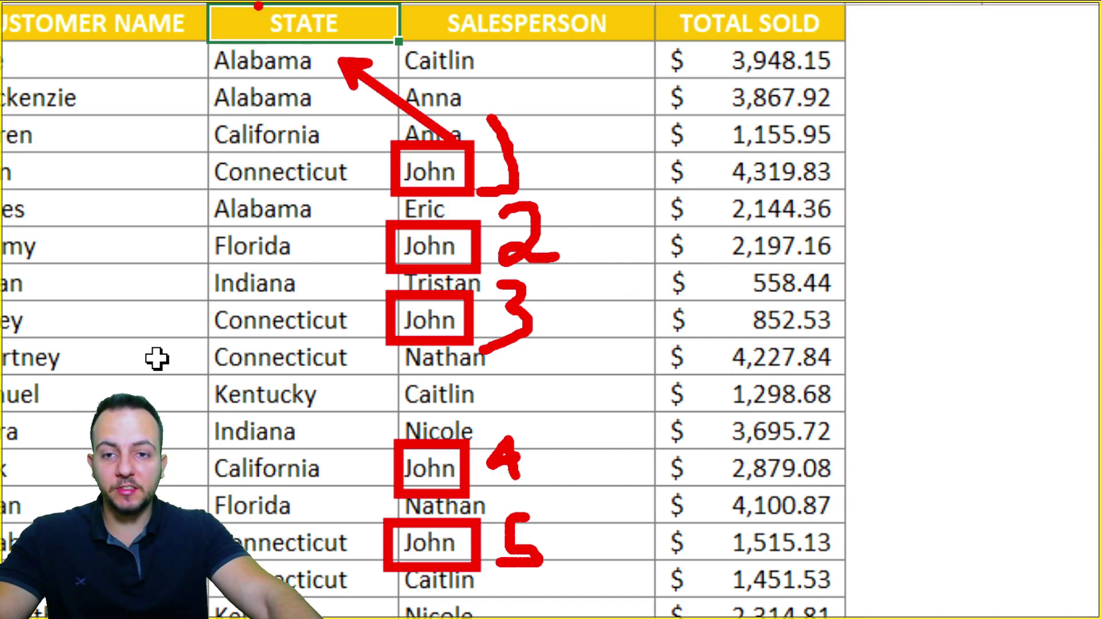
left_click_drag(258, 5, 367, 54)
key("ctrl+z")
key("ctrl+z")
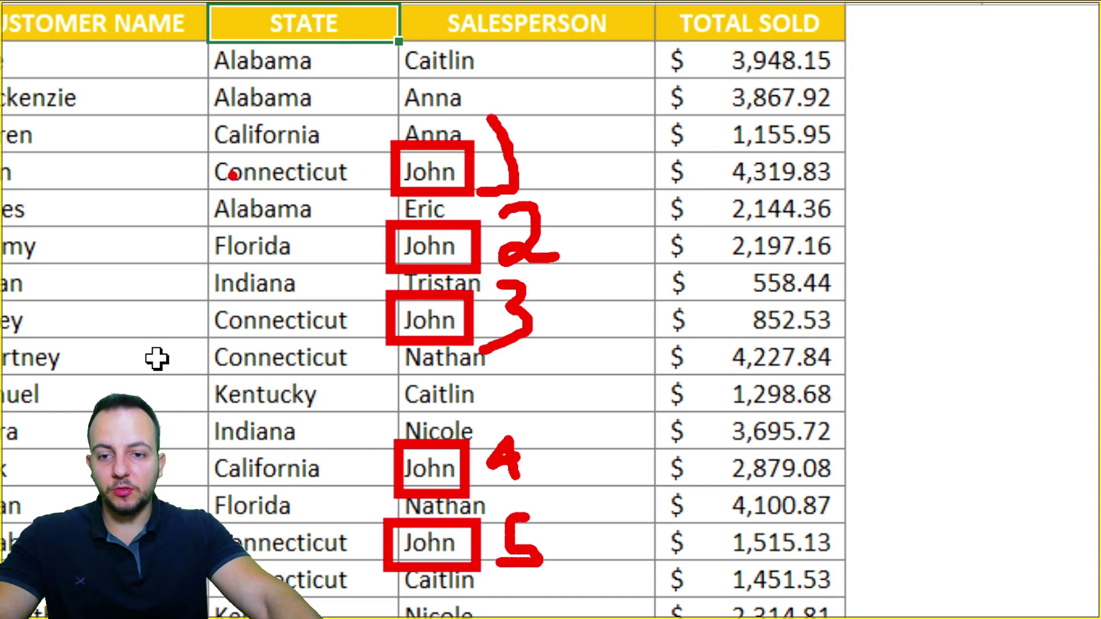
left_click_drag(210, 178, 122, 230)
left_click_drag(196, 150, 365, 197)
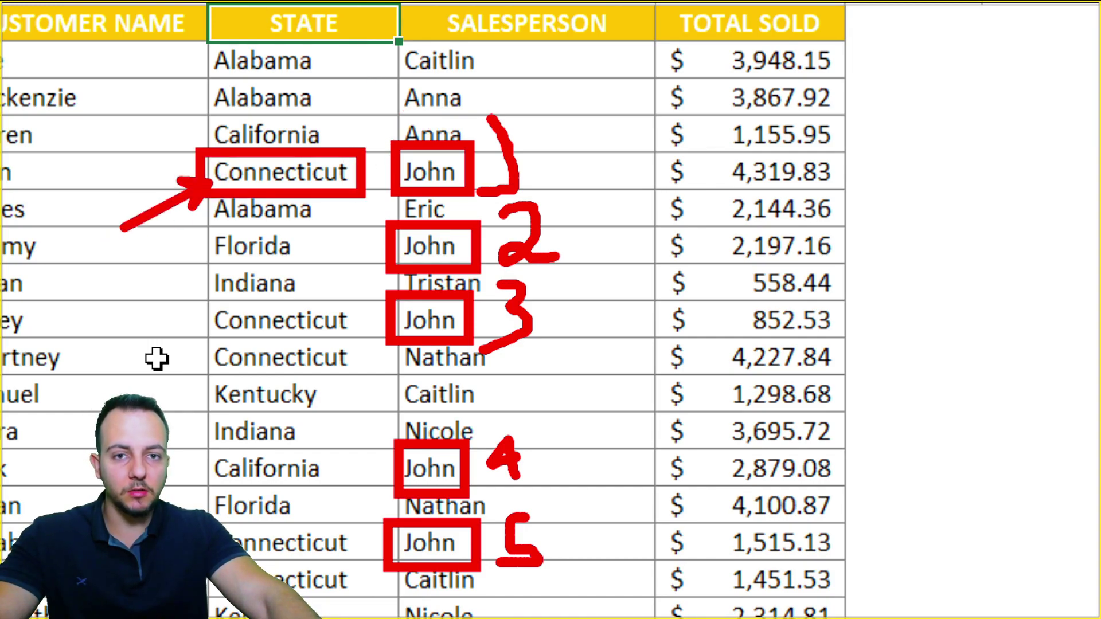
key("ctrl+z")
key("ctrl+z")
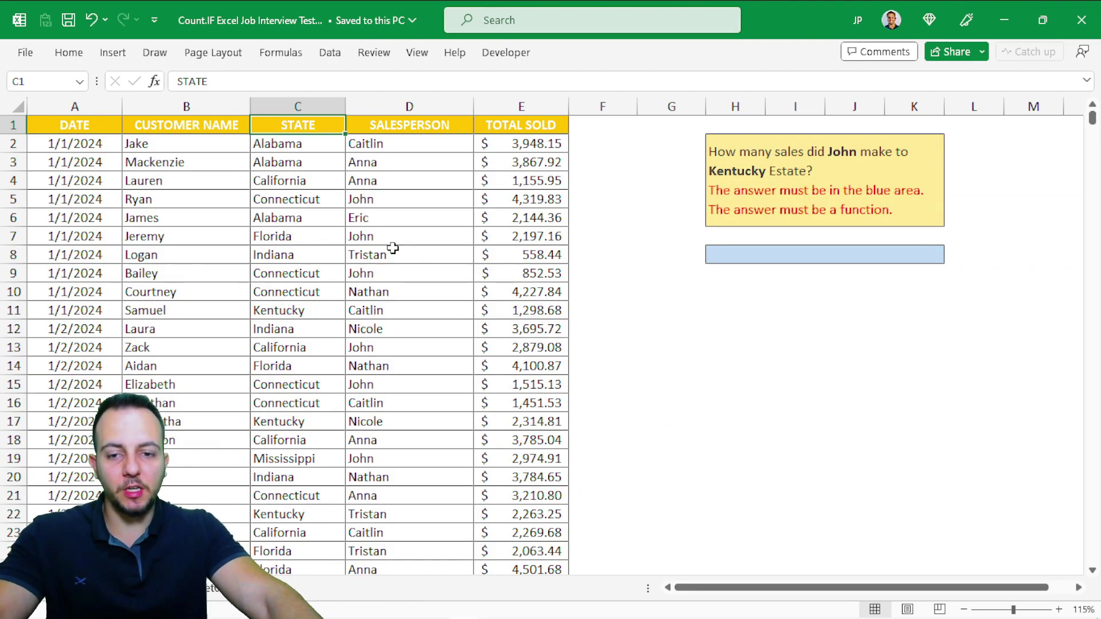
scroll(393, 248, "down", 2)
scroll(393, 248, "up", 2)
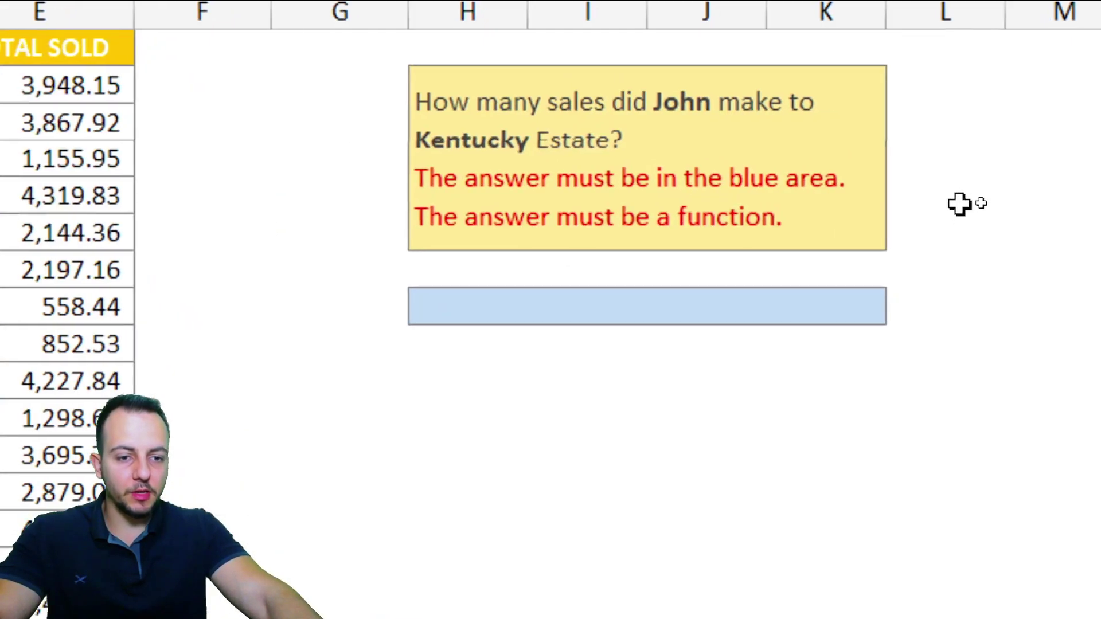
left_click(866, 231)
left_click_drag(609, 192, 731, 239)
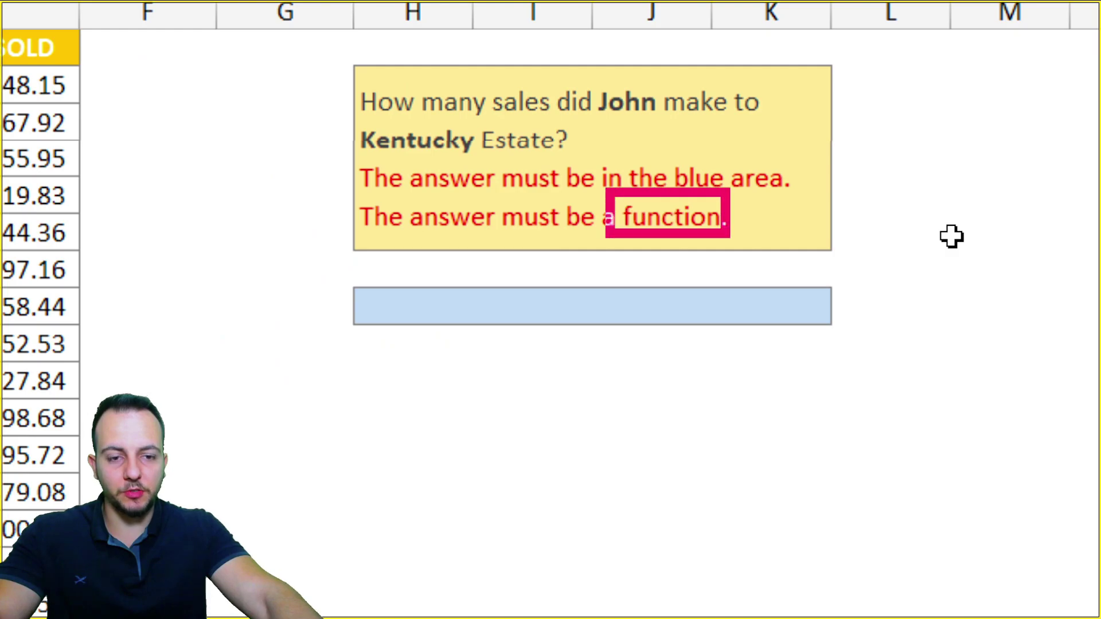
mouse_move(792, 201)
left_mouse_down()
mouse_move(791, 235)
mouse_move(849, 216)
left_mouse_up()
key("Escape")
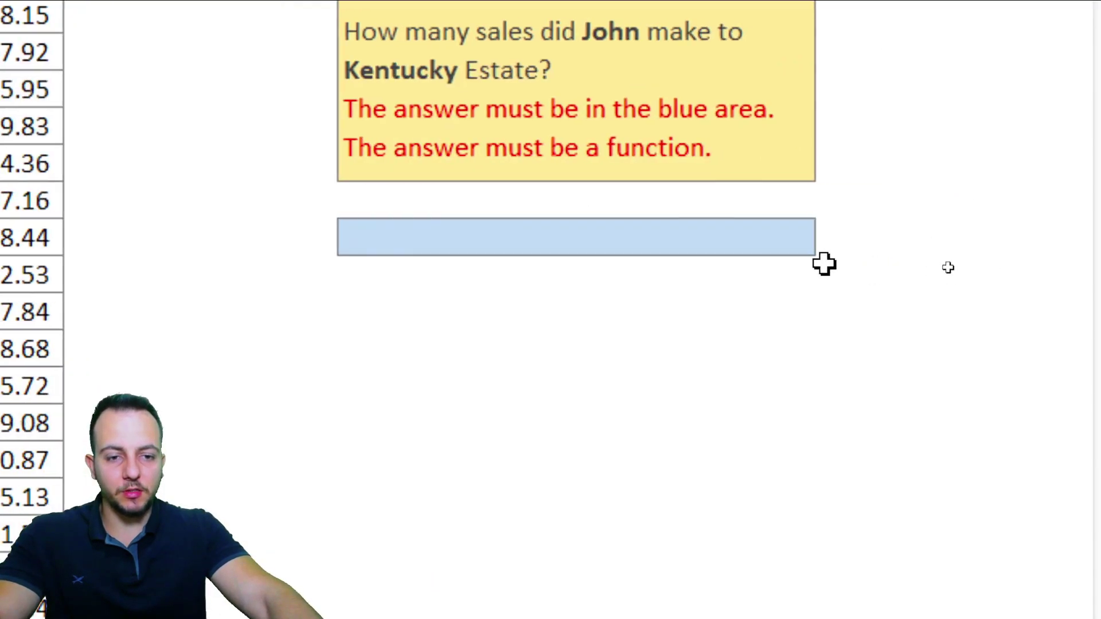
Start a COUNTIFS formula in the blue answer cell below the question.
left_click(941, 260)
type("=")
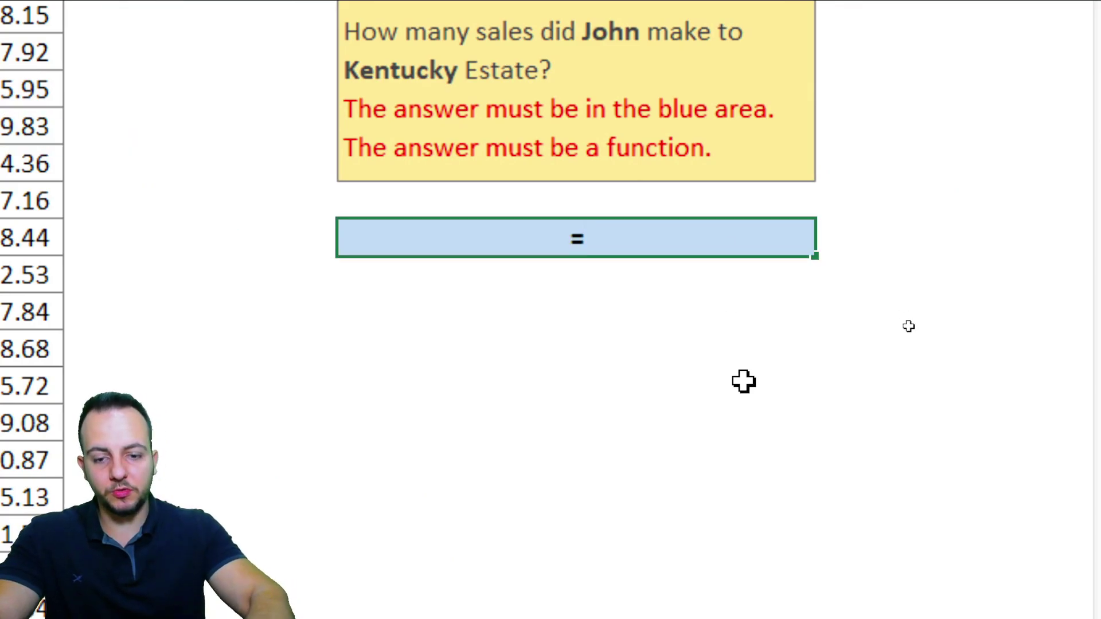
type("COUNT")
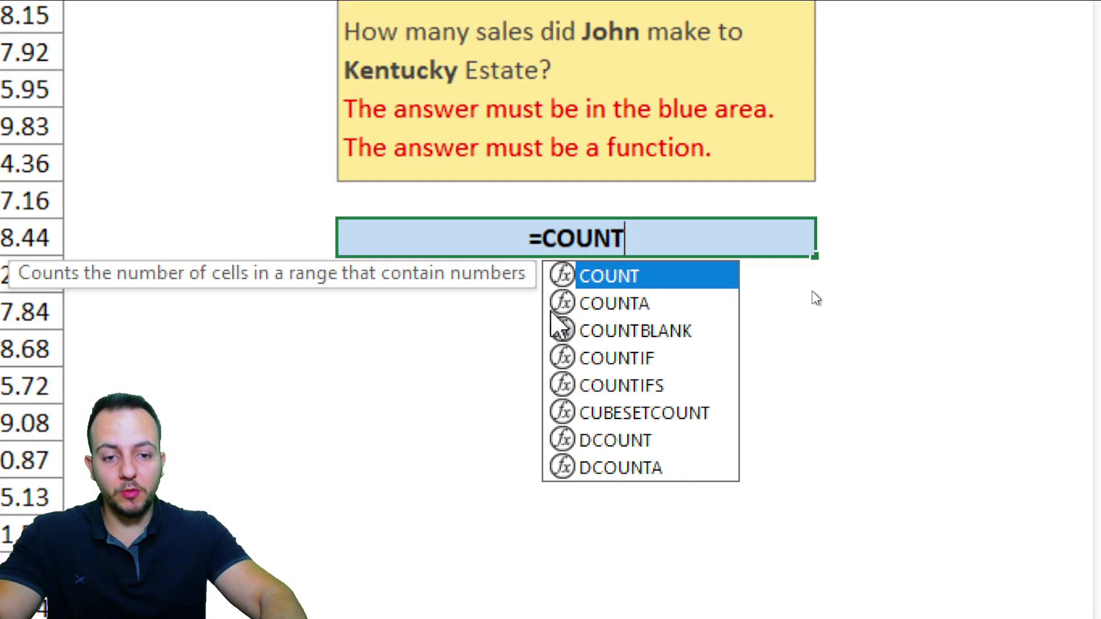
left_click(551, 313)
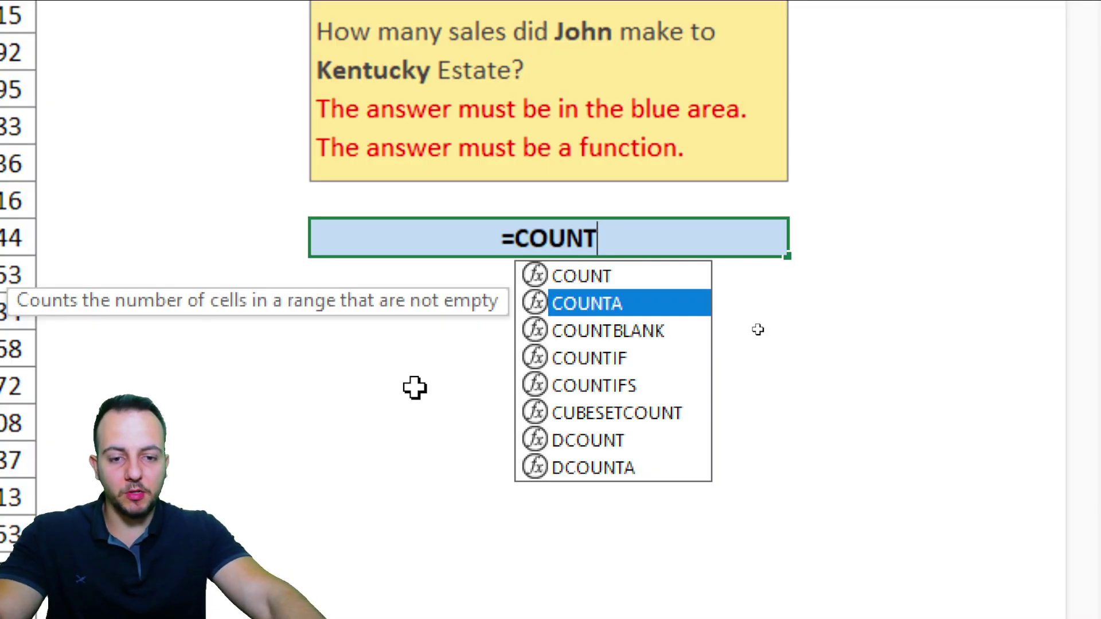
left_click(597, 361)
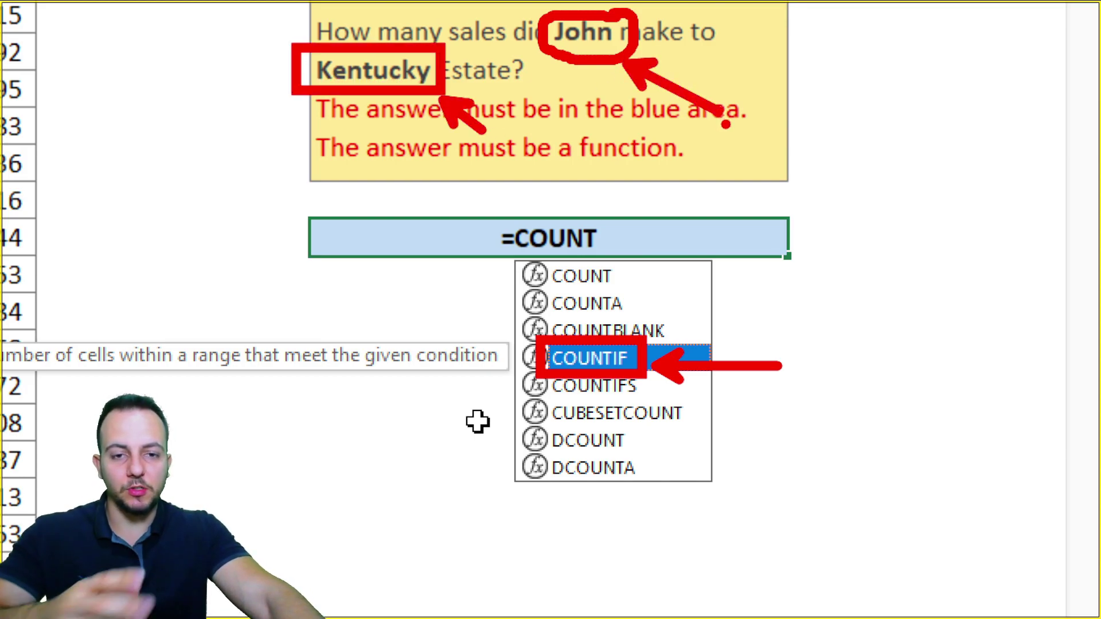
left_click(626, 396)
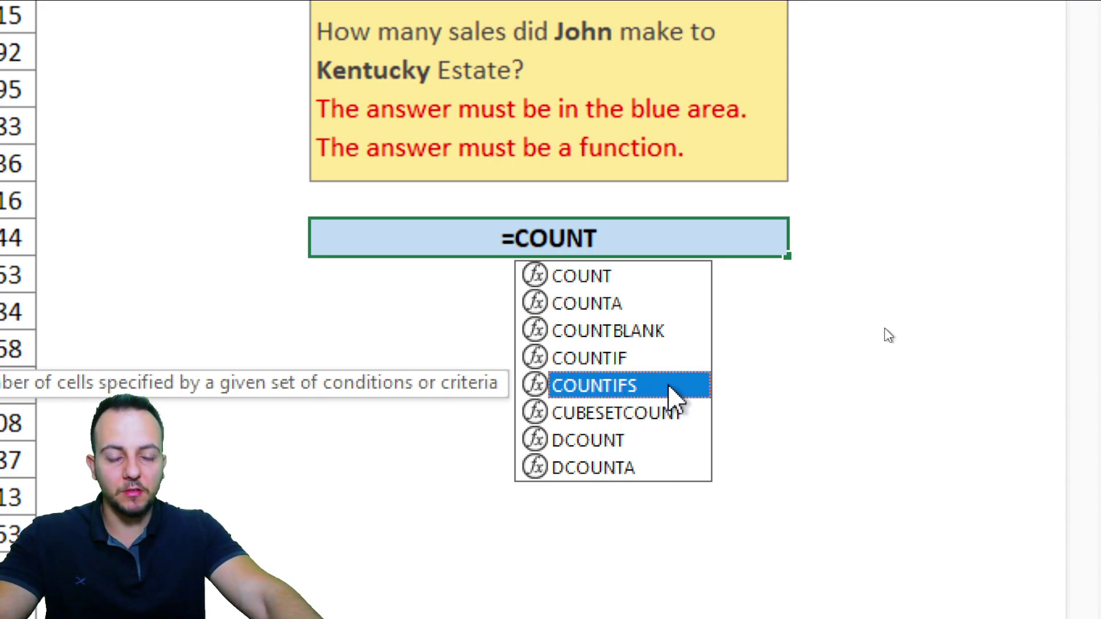
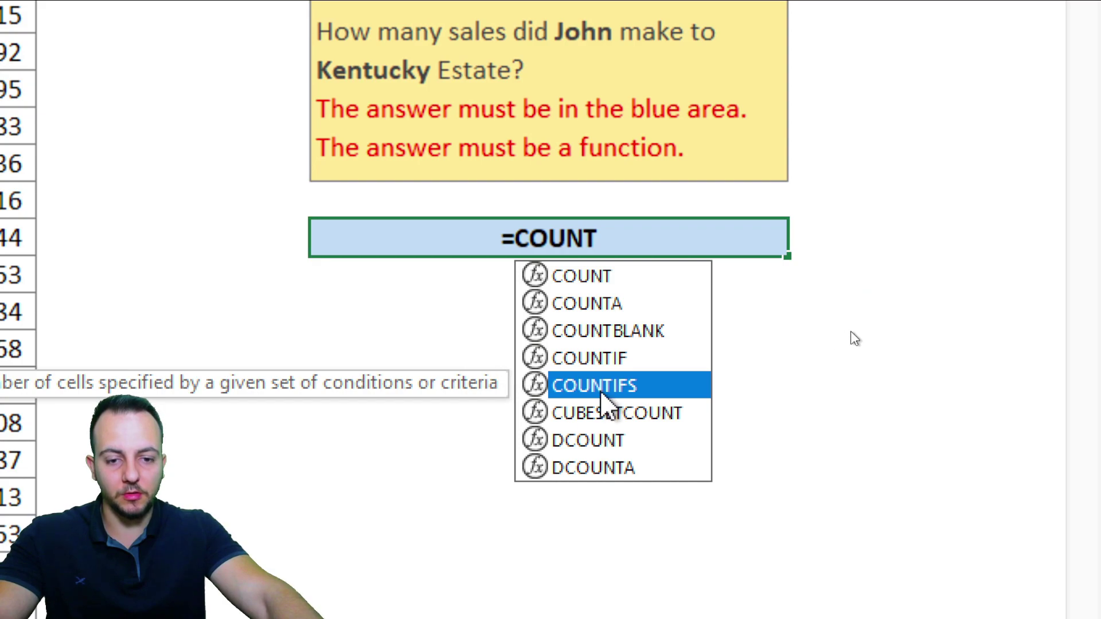
double_click(596, 388)
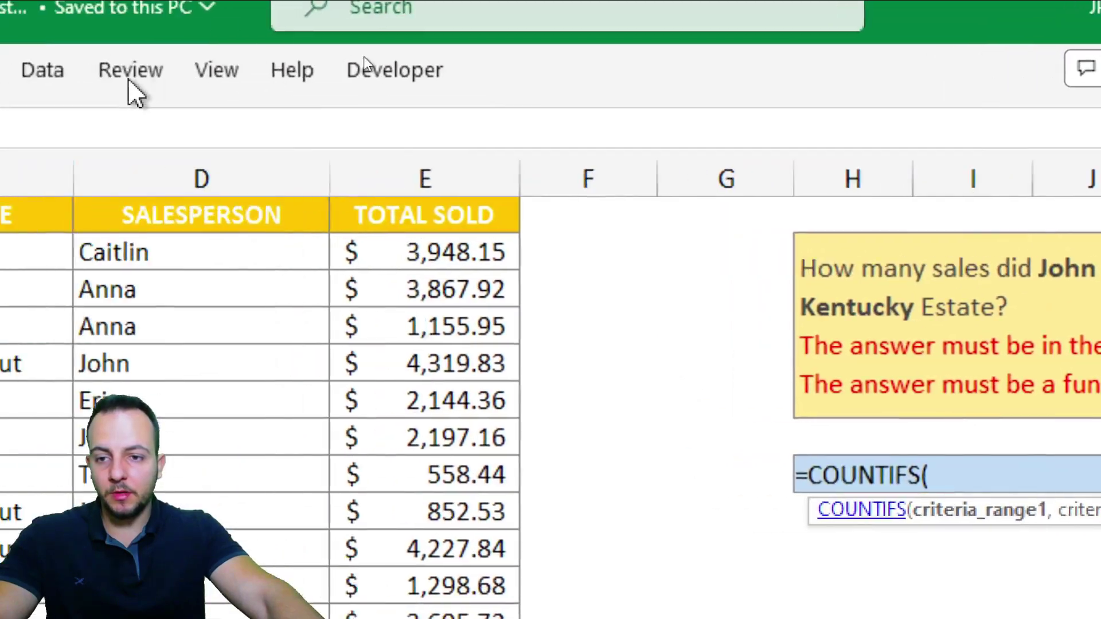
Set the first COUNTIFS criteria range to the State column (C:C) with the criterion "KENTUCKY".
left_click(285, 166)
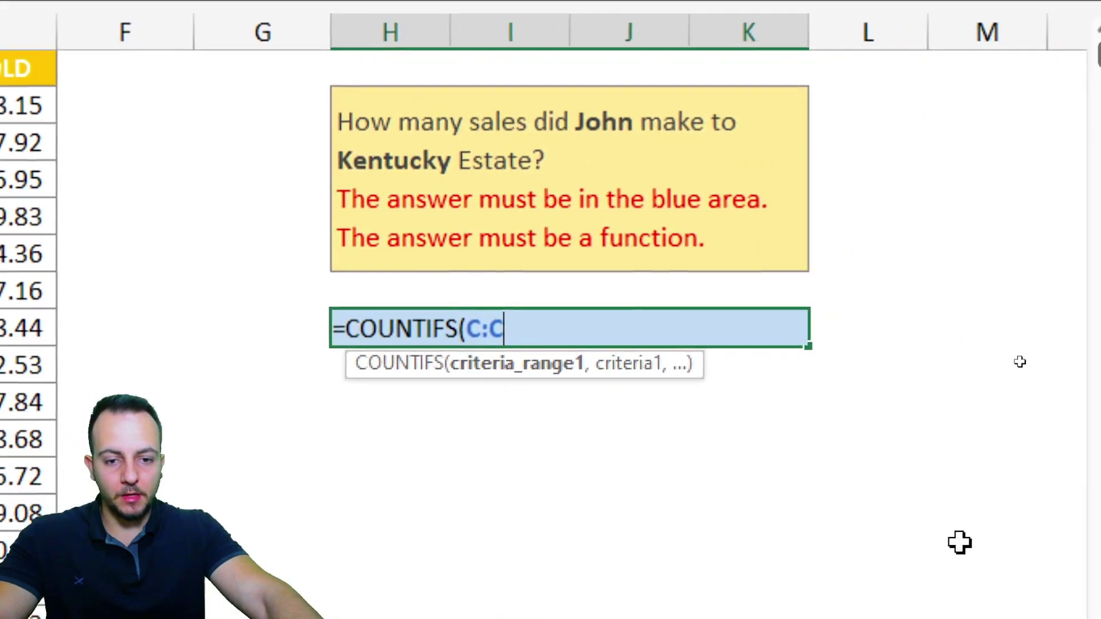
type(",")
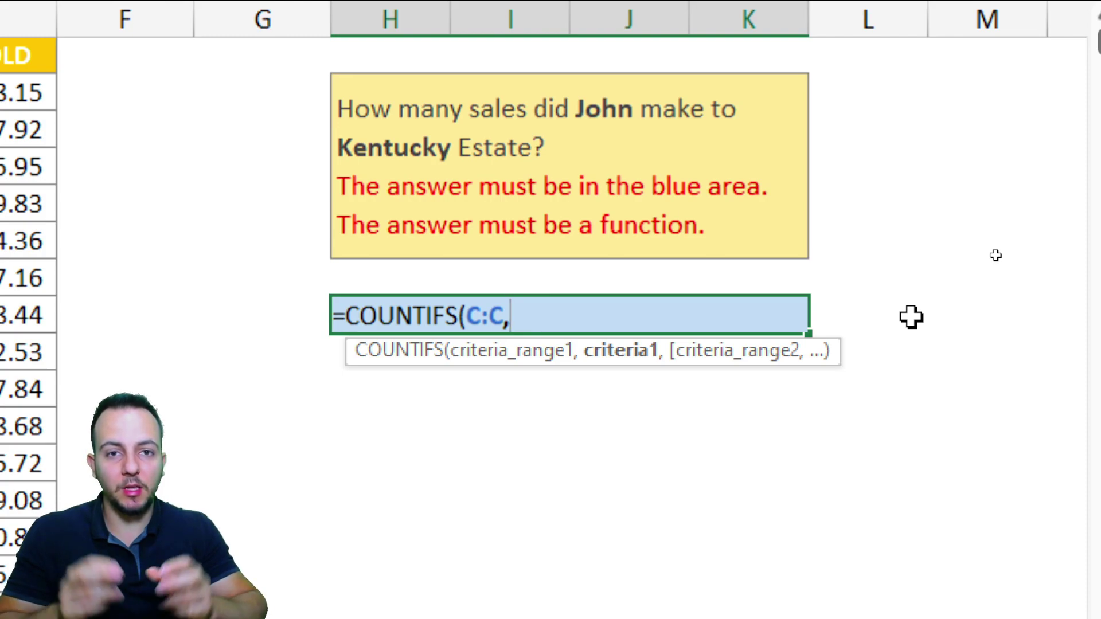
type("\"KE")
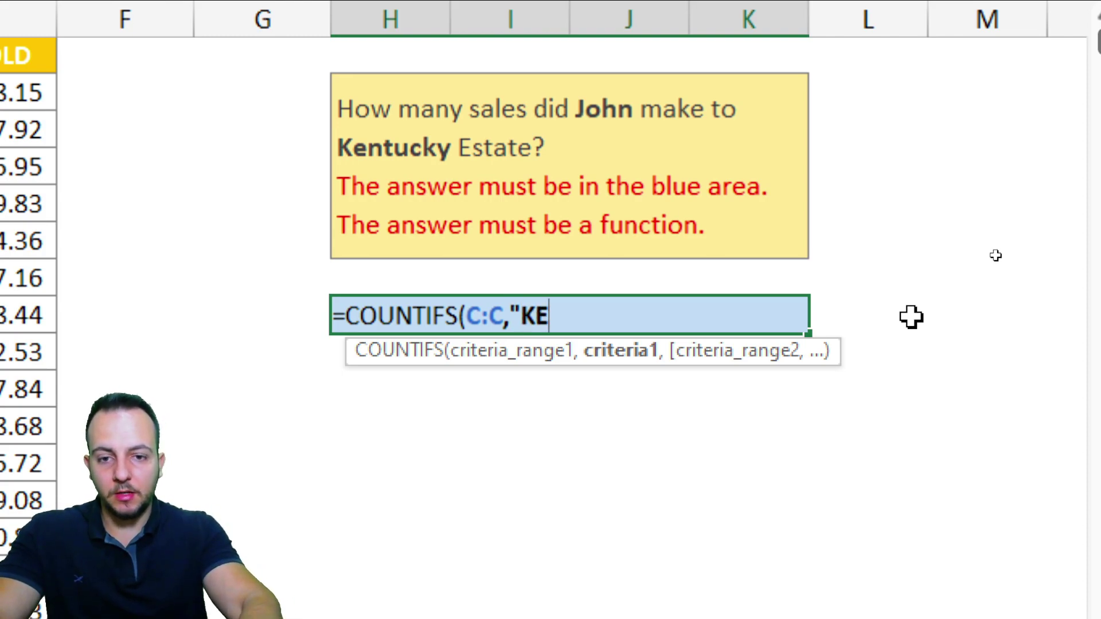
type("NTUCKY\"")
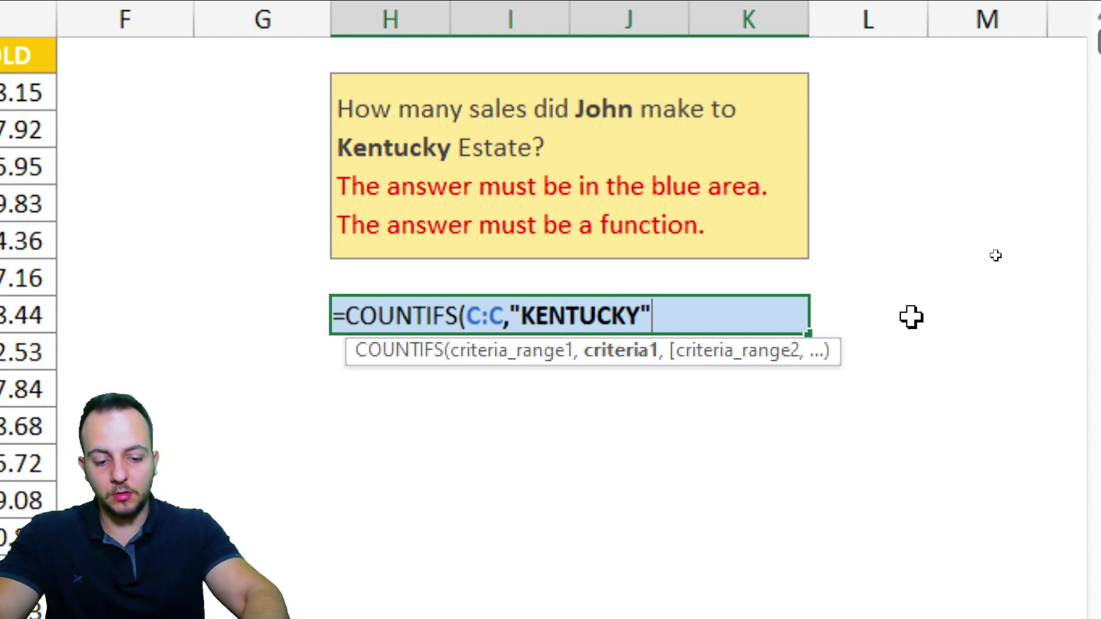
type(",")
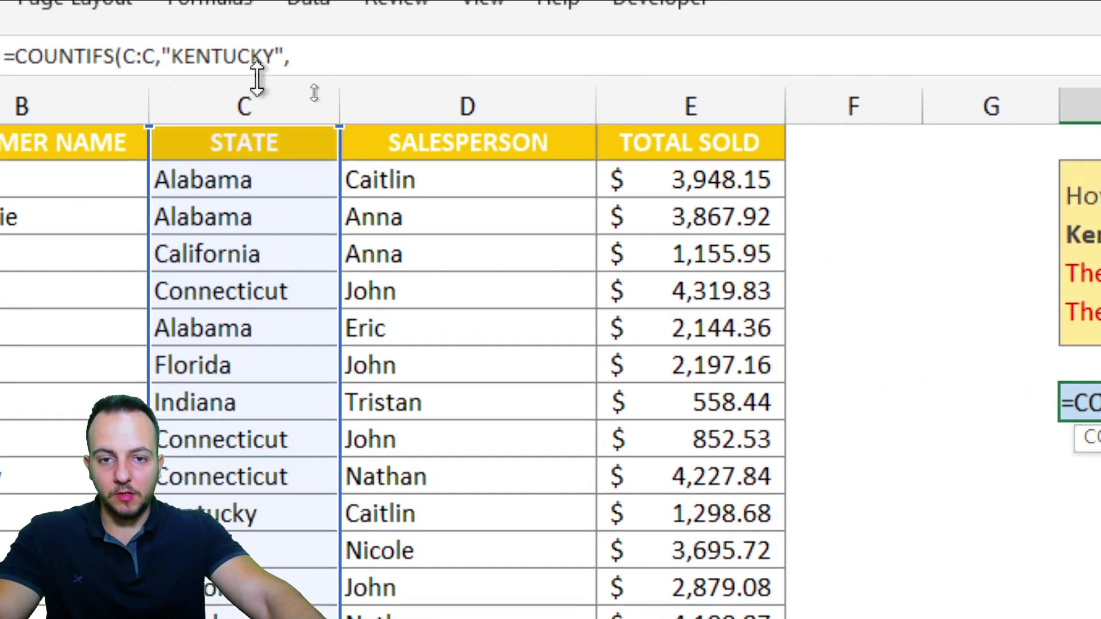
Add the whole Salesperson column (D:D) as the second COUNTIFS criteria range.
left_click(519, 97)
left_click_drag(490, 179, 474, 488)
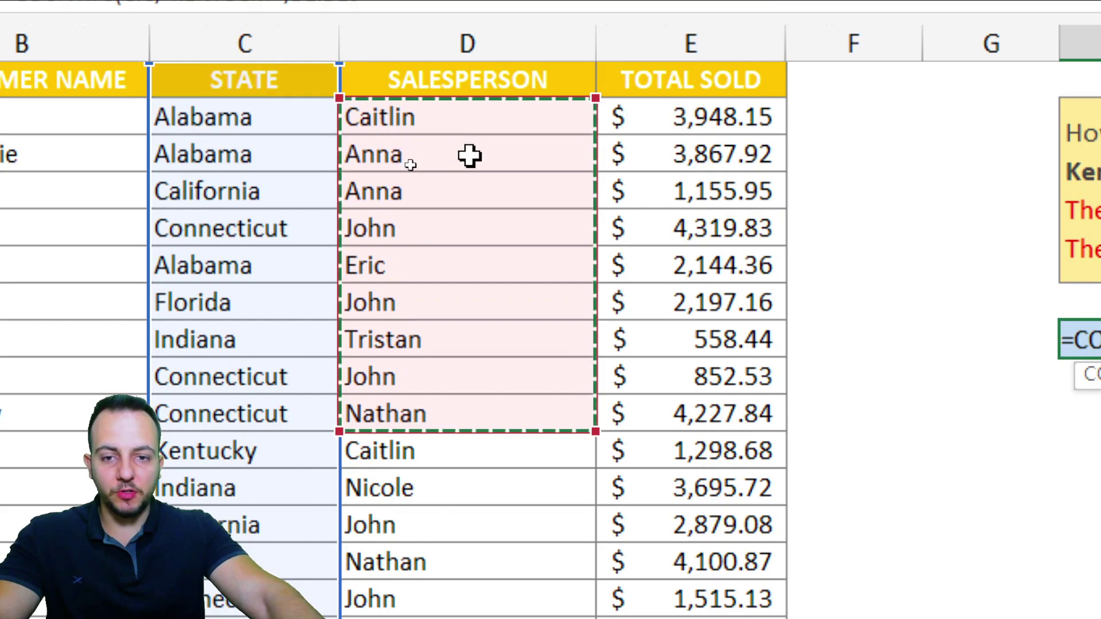
left_click_drag(467, 119, 469, 333)
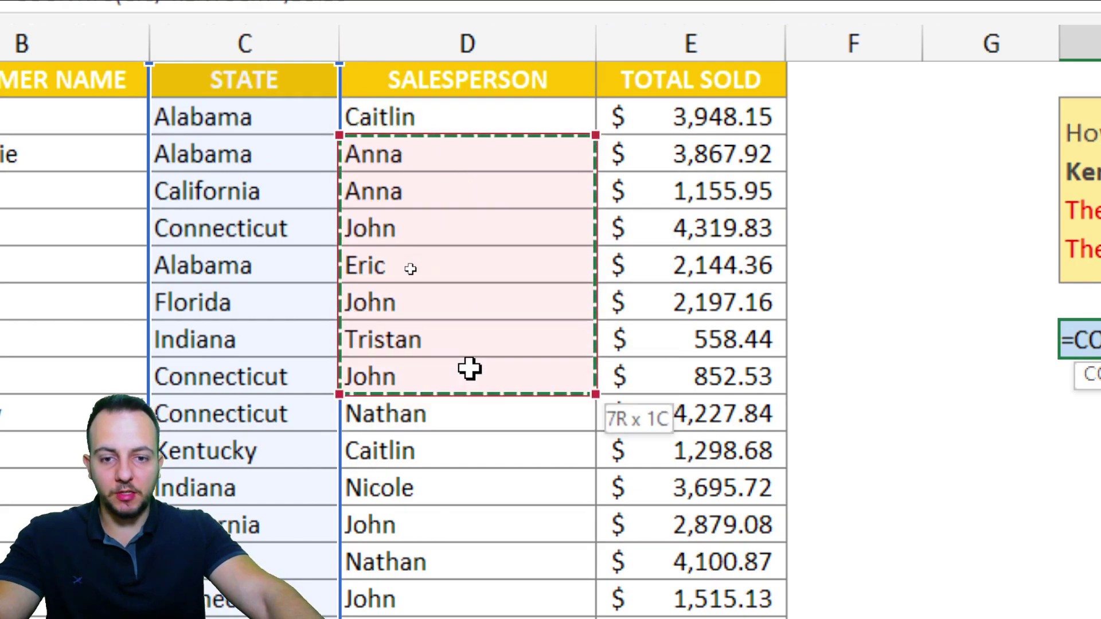
left_click(507, 44)
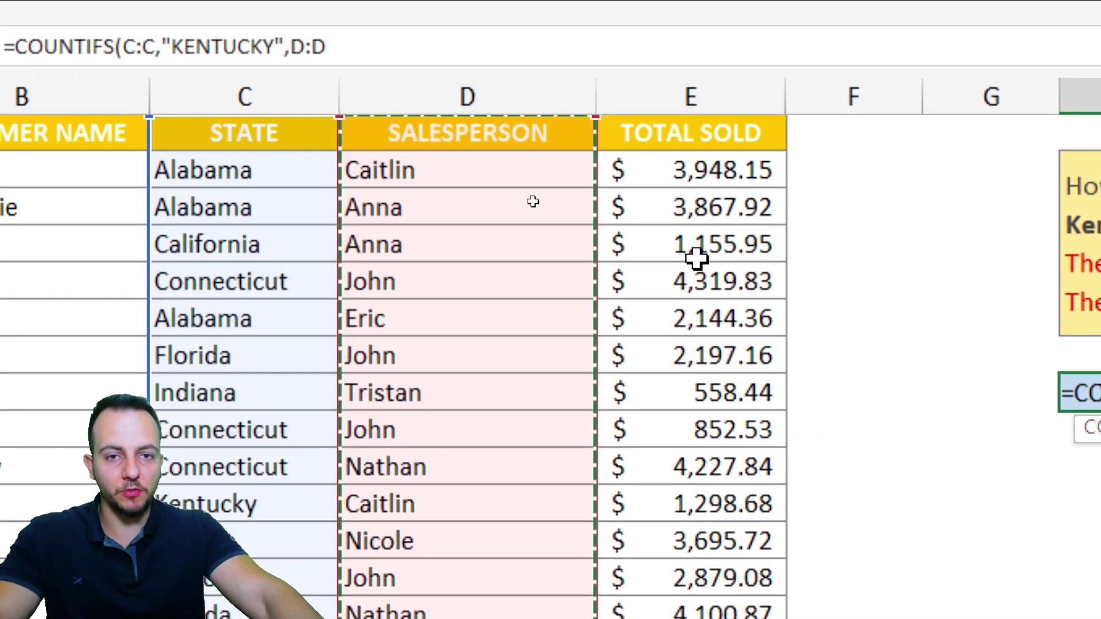
type(",")
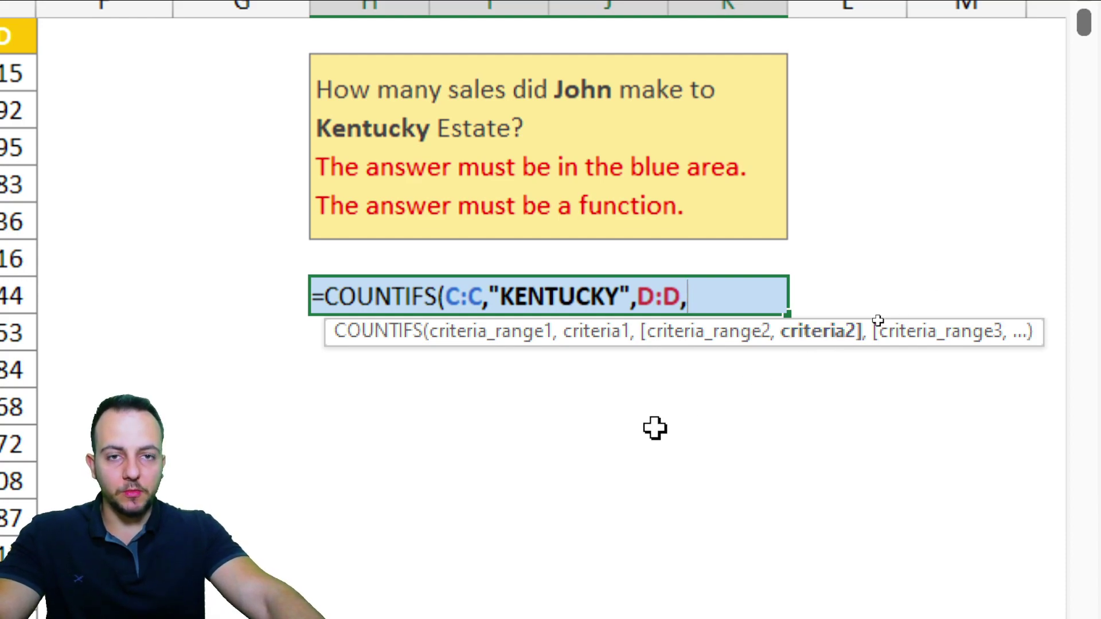
Enter the salesperson's name from the question as the quoted second criterion and complete the COUNTIFS formula.
type("\"JOHN")
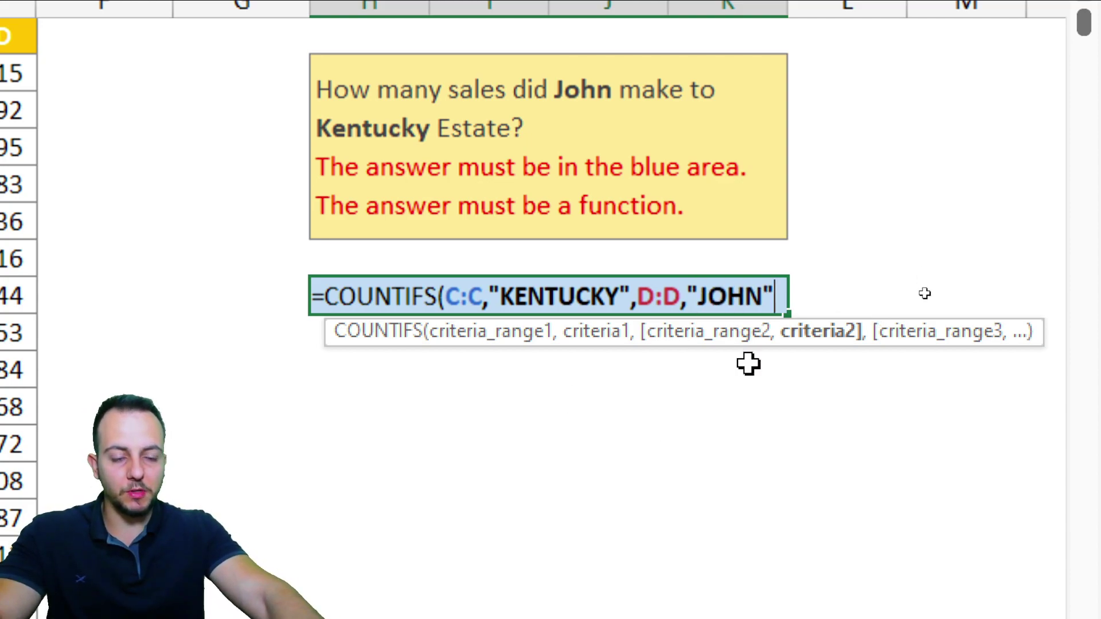
type("\"")
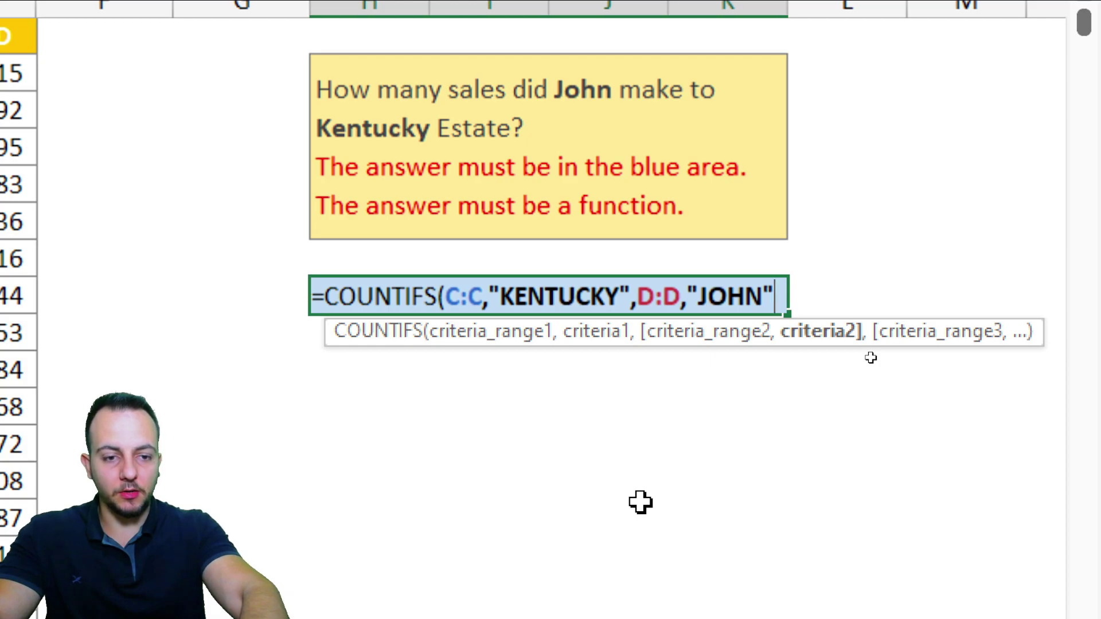
type(")")
key("Return")
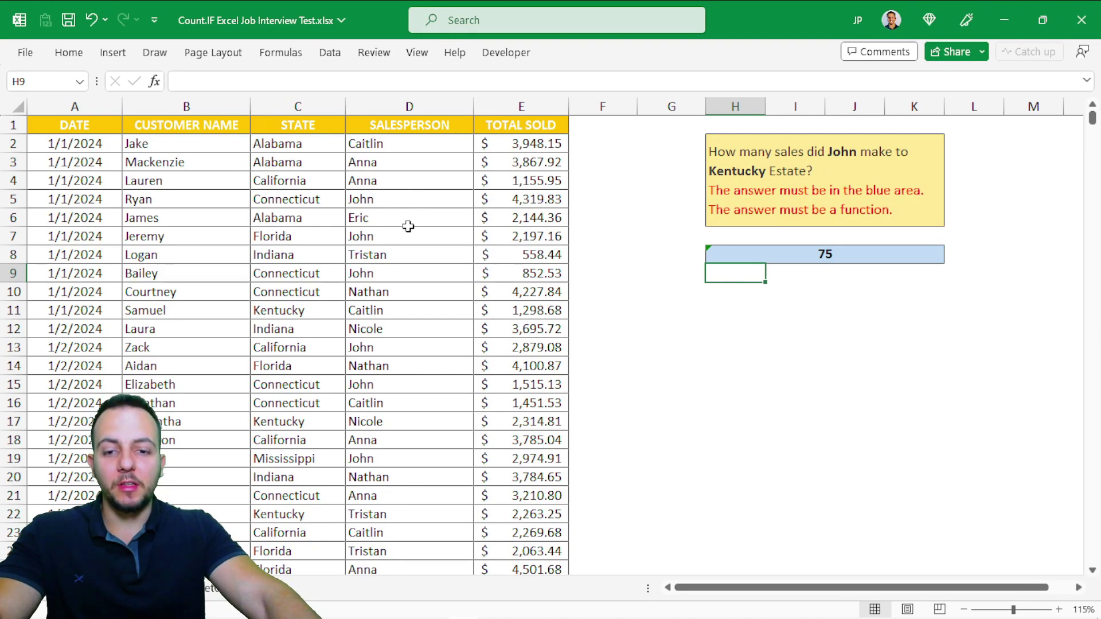
Turn on filtering for the sales table and show only the Kentucky rows of the State column.
left_click_drag(250, 239, 451, 263)
key("Escape")
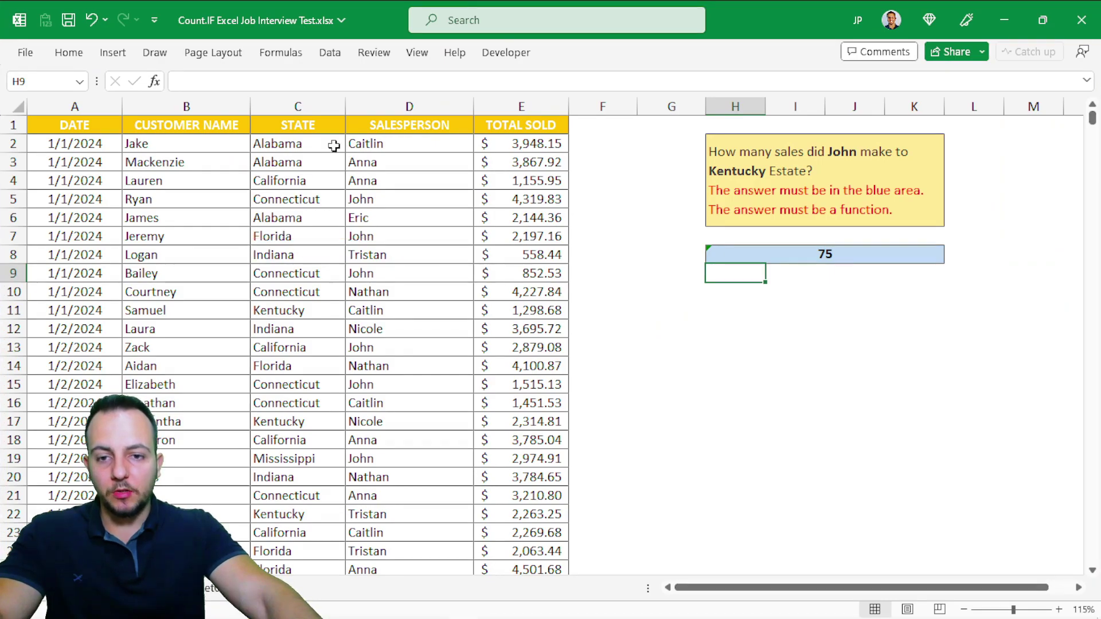
left_click(304, 142)
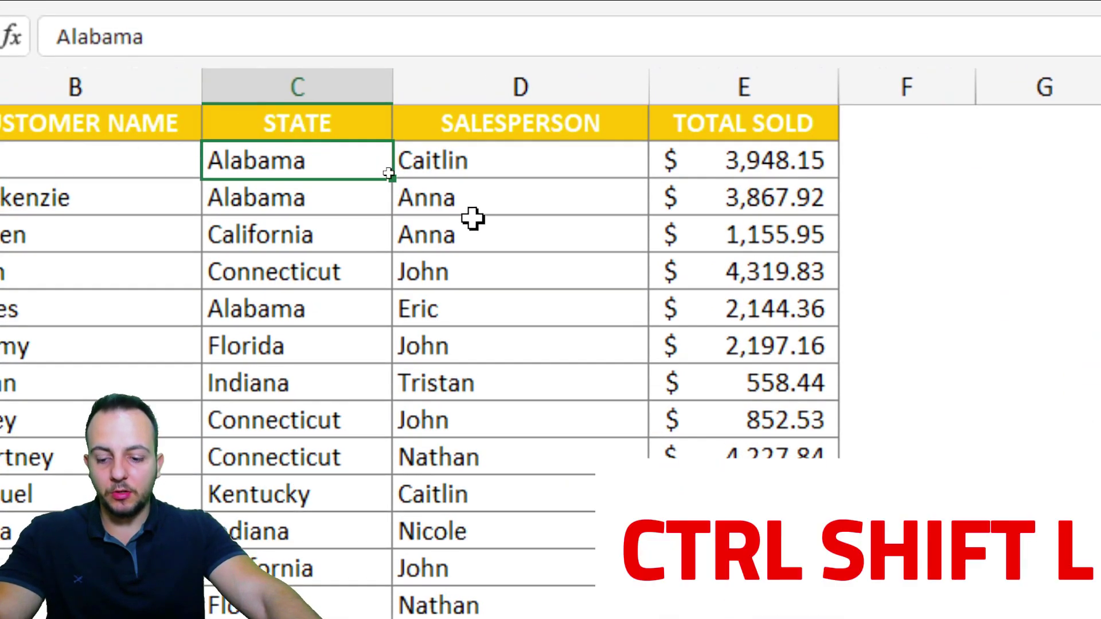
key("ctrl+shift+l")
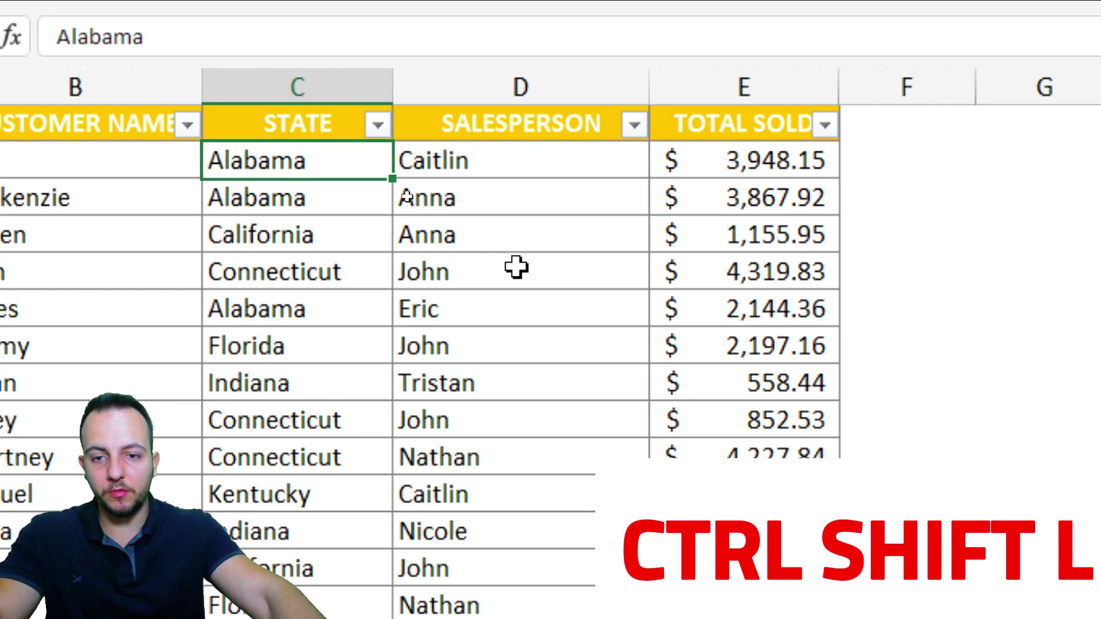
left_click(377, 124)
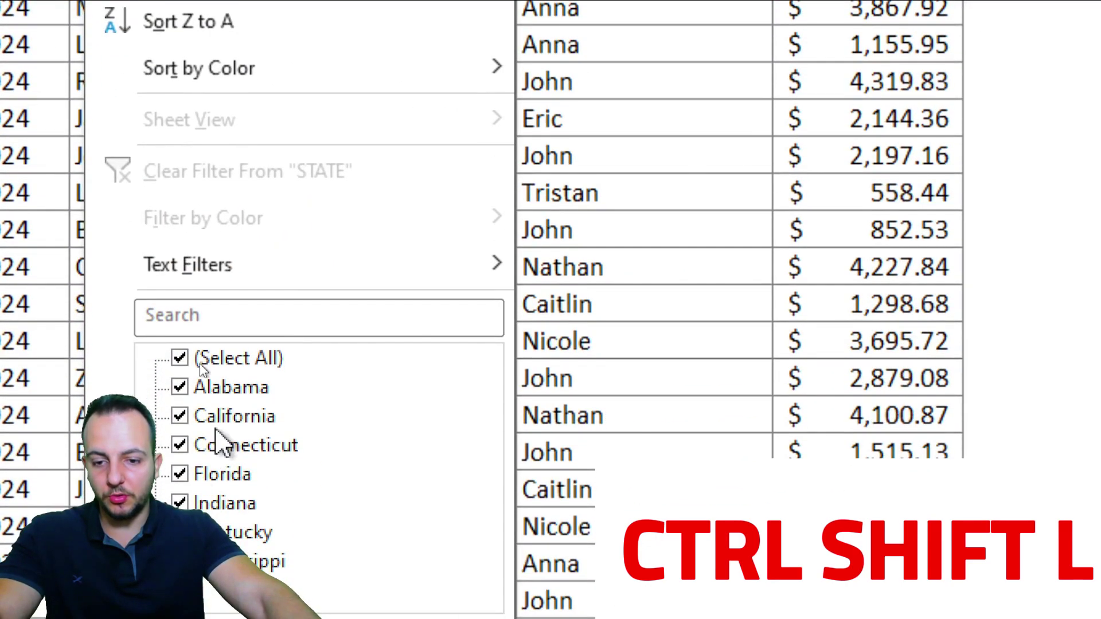
left_click(56, 548)
left_click(245, 534)
left_click(367, 524)
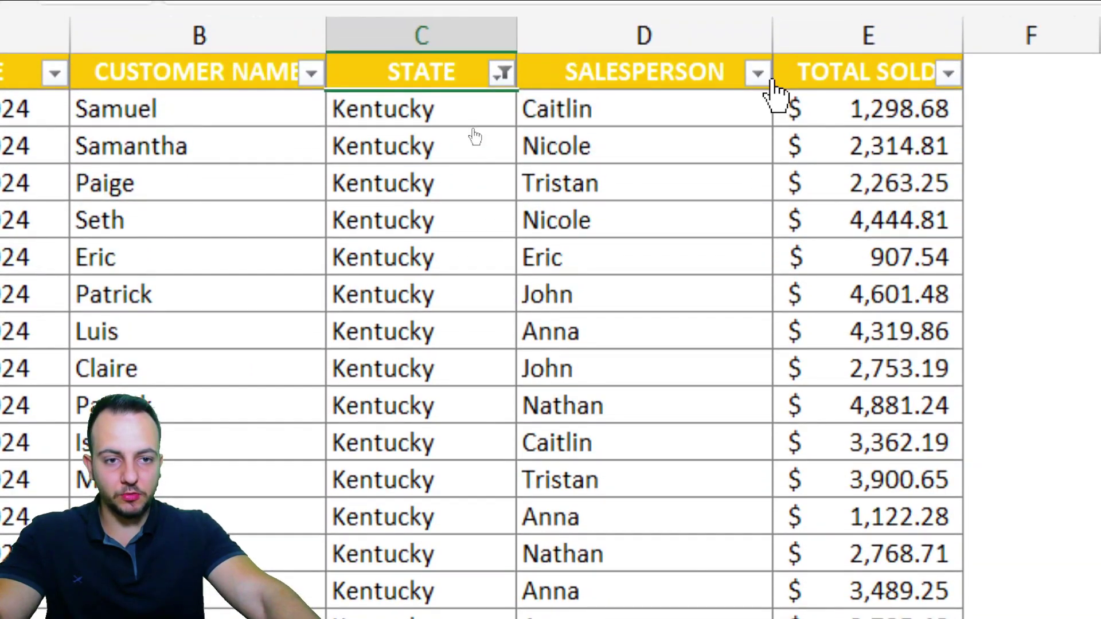
Filter the Salesperson column to show only the salesperson named in the question.
left_click(757, 73)
left_click(525, 229)
left_click(471, 347)
left_click(631, 524)
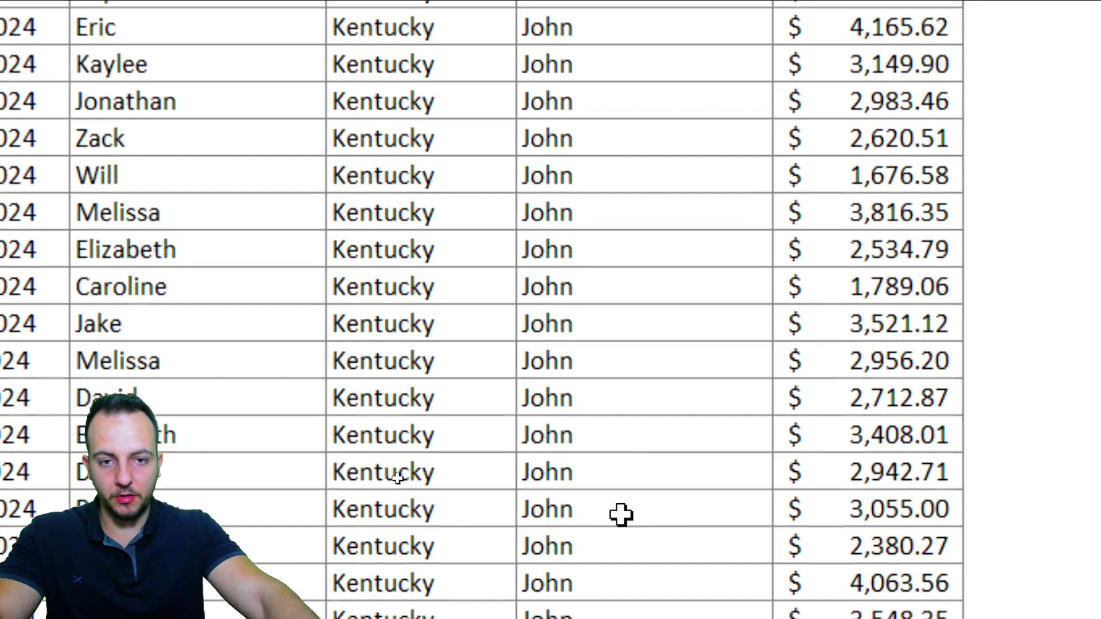
Check the filtered rows against both the state and salesperson criteria, and return to the blue answer cell.
scroll(621, 514, "up", 2)
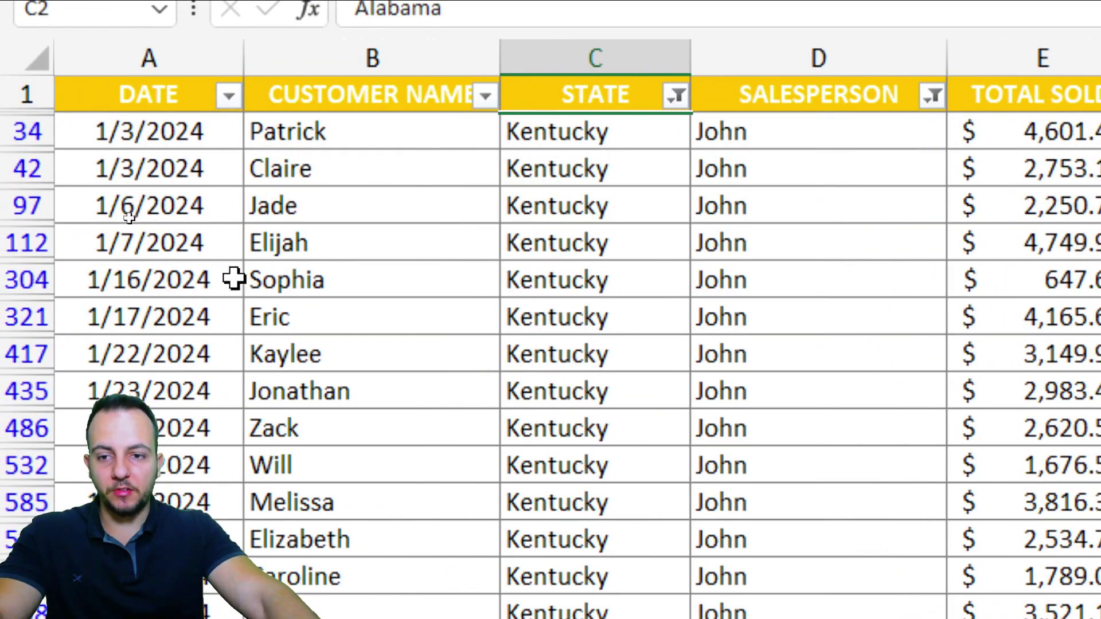
left_click(823, 135)
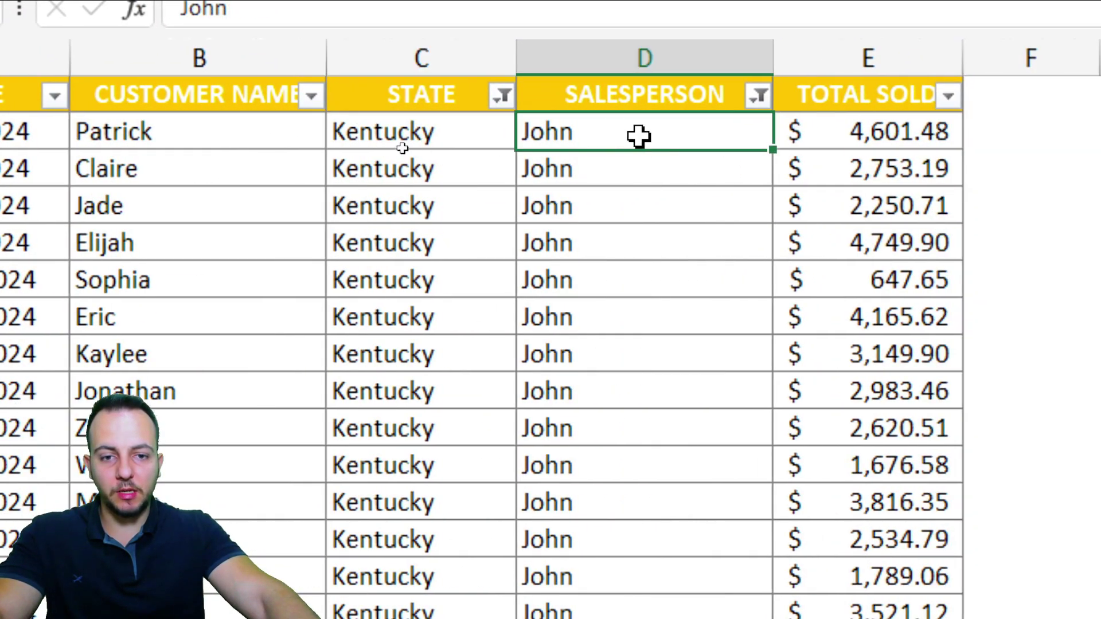
key("shift+space")
left_click(788, 169)
key("shift+space")
left_click(435, 178)
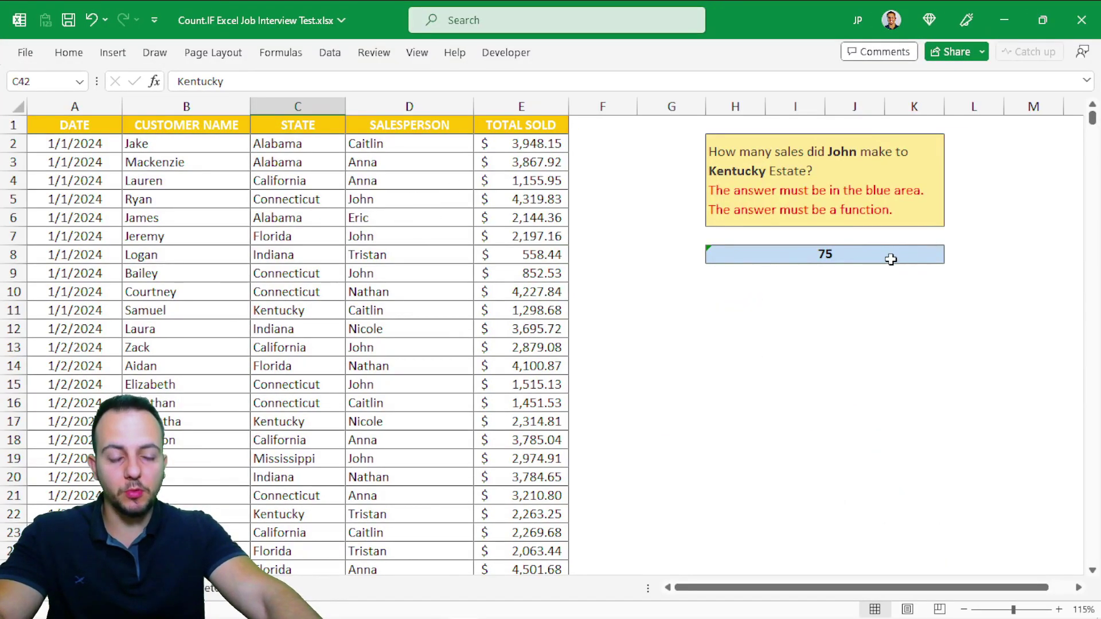
left_click(890, 259)
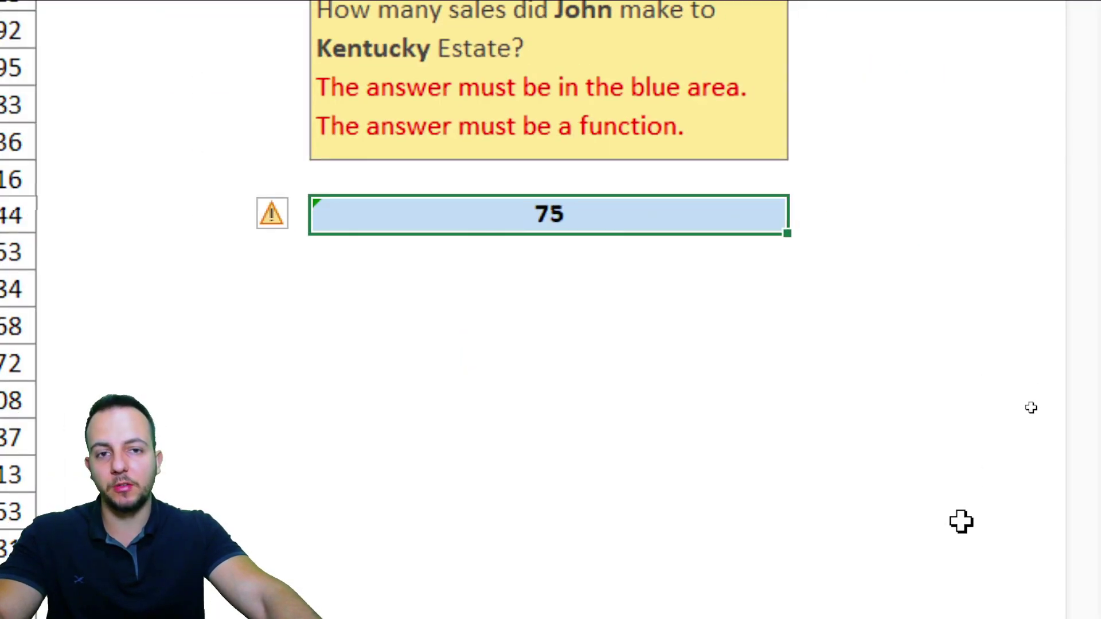